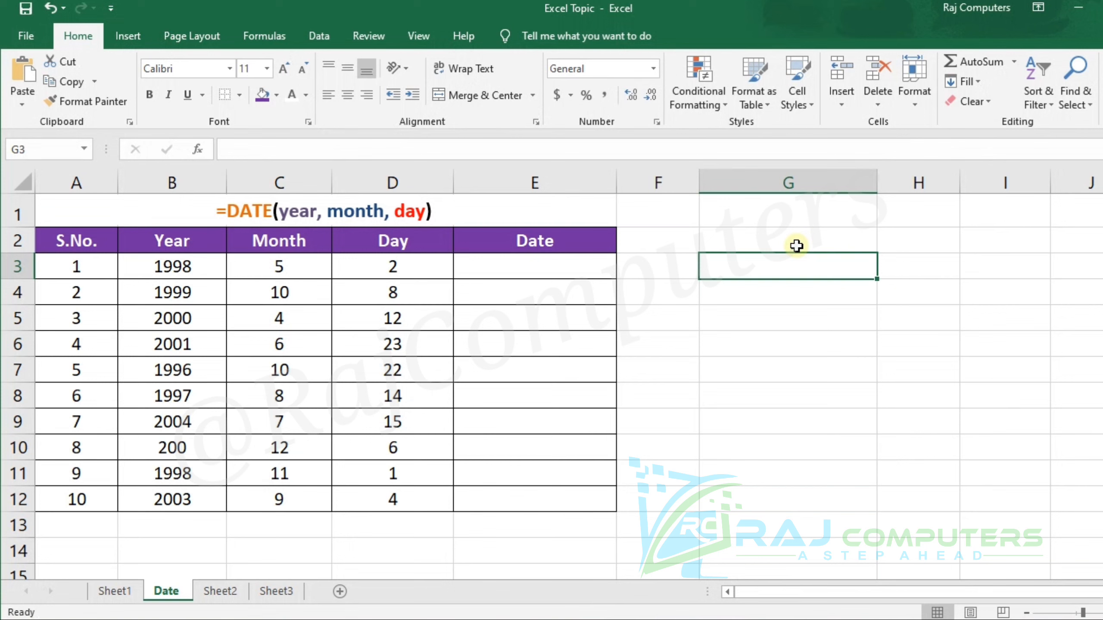
pyautogui.moveTo(162, 245); pyautogui.dragTo(186, 440)
pyautogui.moveTo(293, 239); pyautogui.dragTo(307, 450)
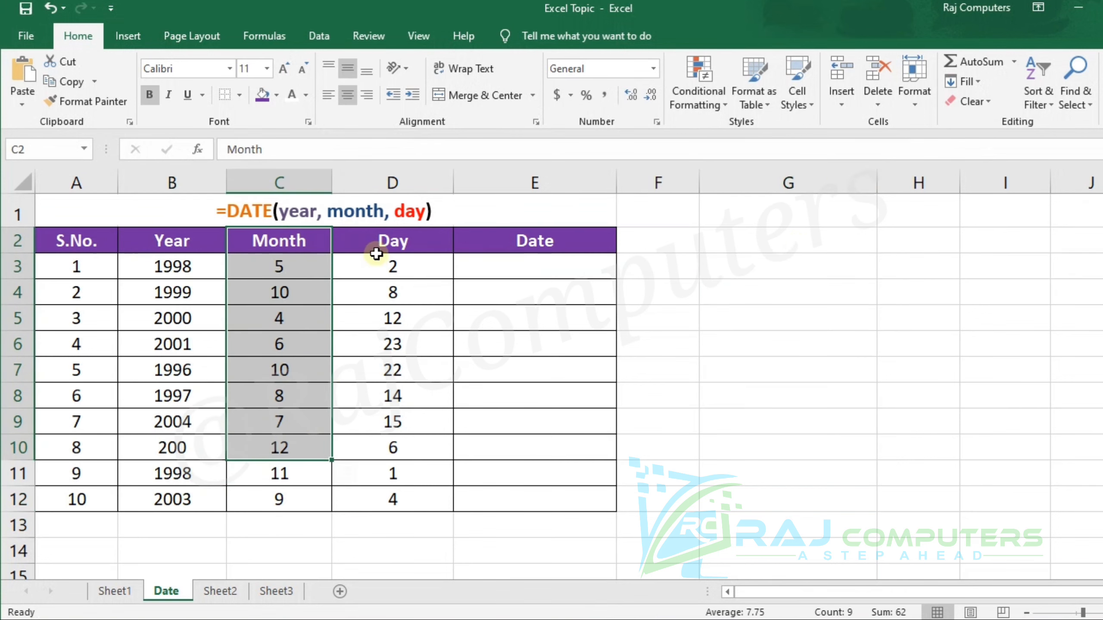
pyautogui.moveTo(382, 235); pyautogui.dragTo(395, 445)
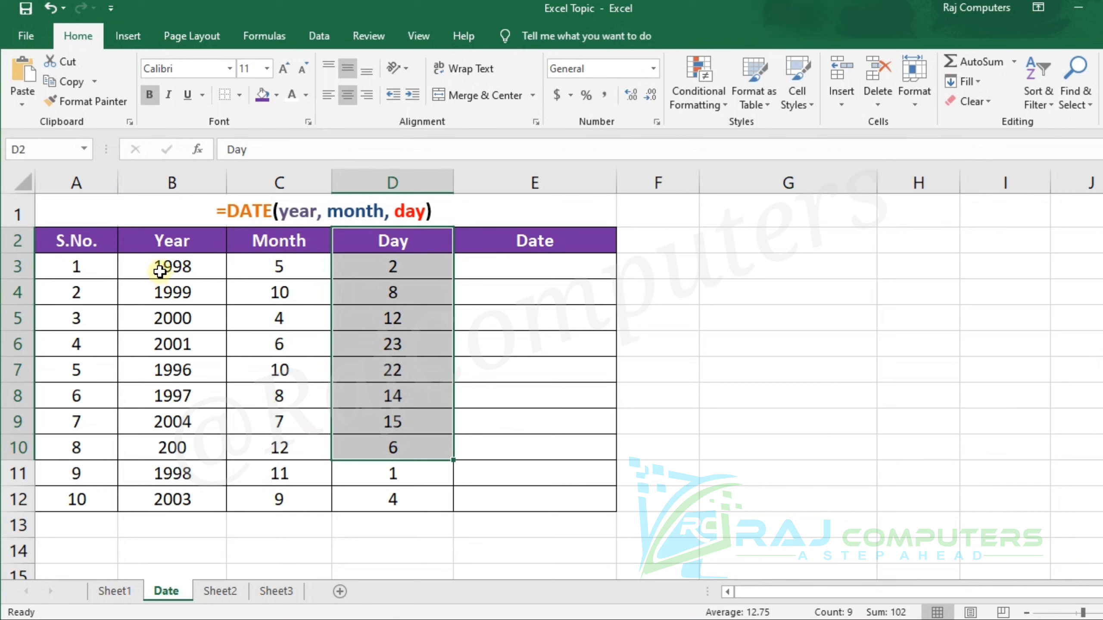
pyautogui.moveTo(162, 271); pyautogui.dragTo(387, 271)
# Enter the formula =DATE(B3,C3,D3) in E3 to build the first record's date from its year, month and day
pyautogui.click(520, 267)
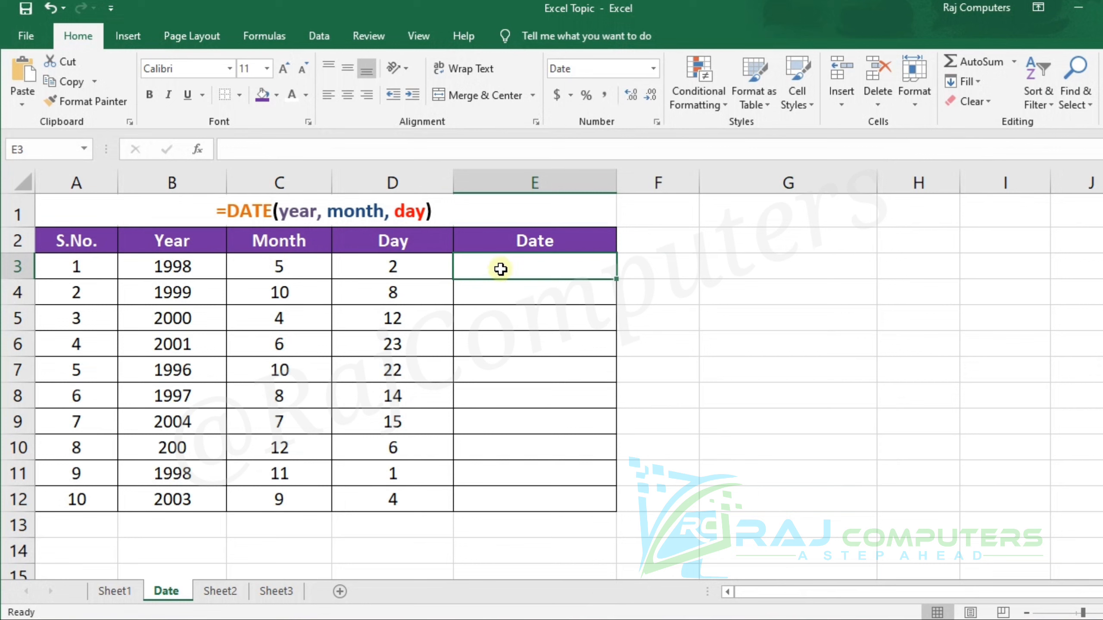
pyautogui.write('=')
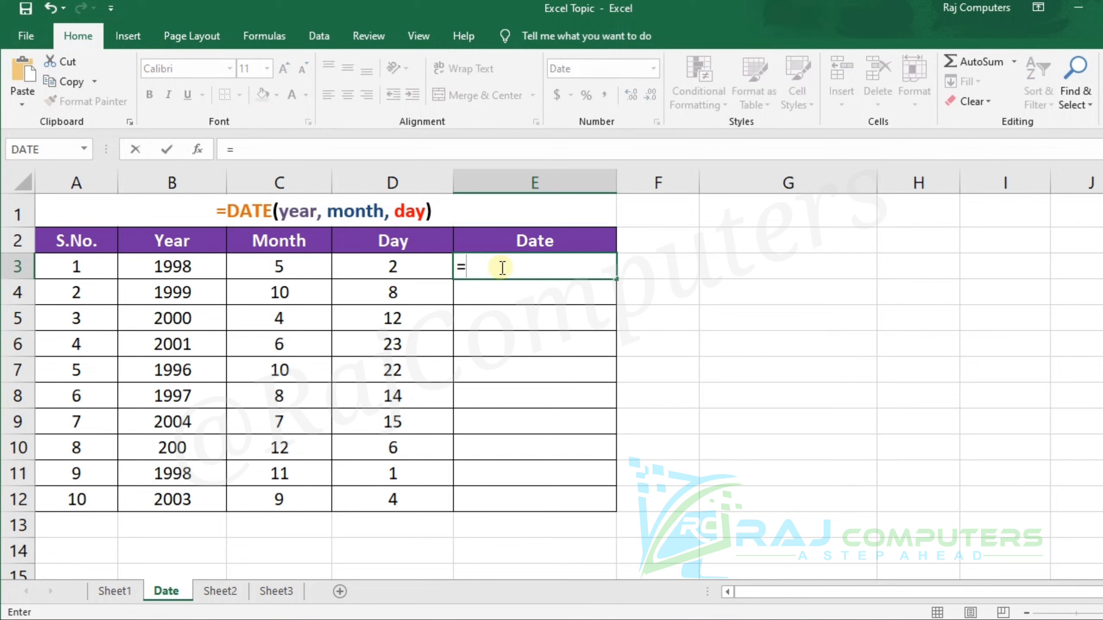
pyautogui.write('date')
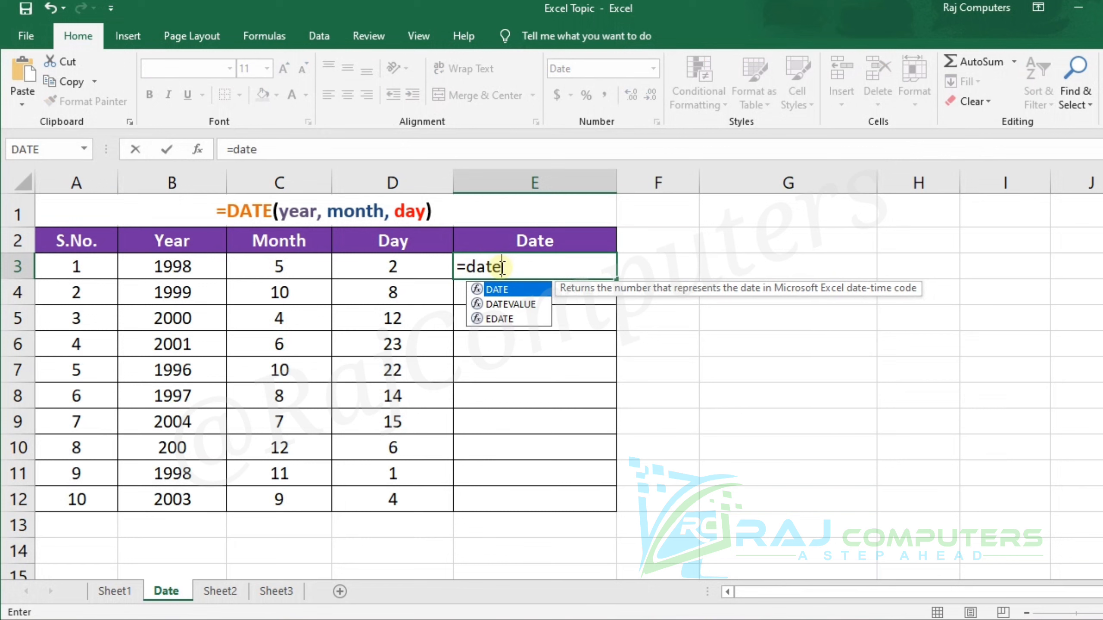
pyautogui.write('(')
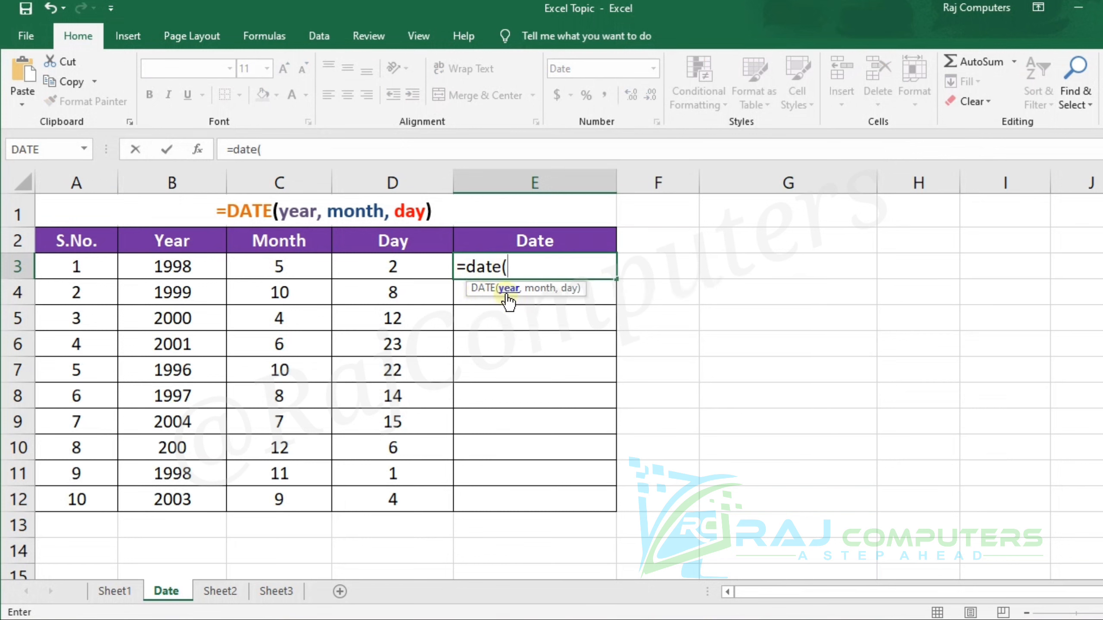
pyautogui.click(188, 265)
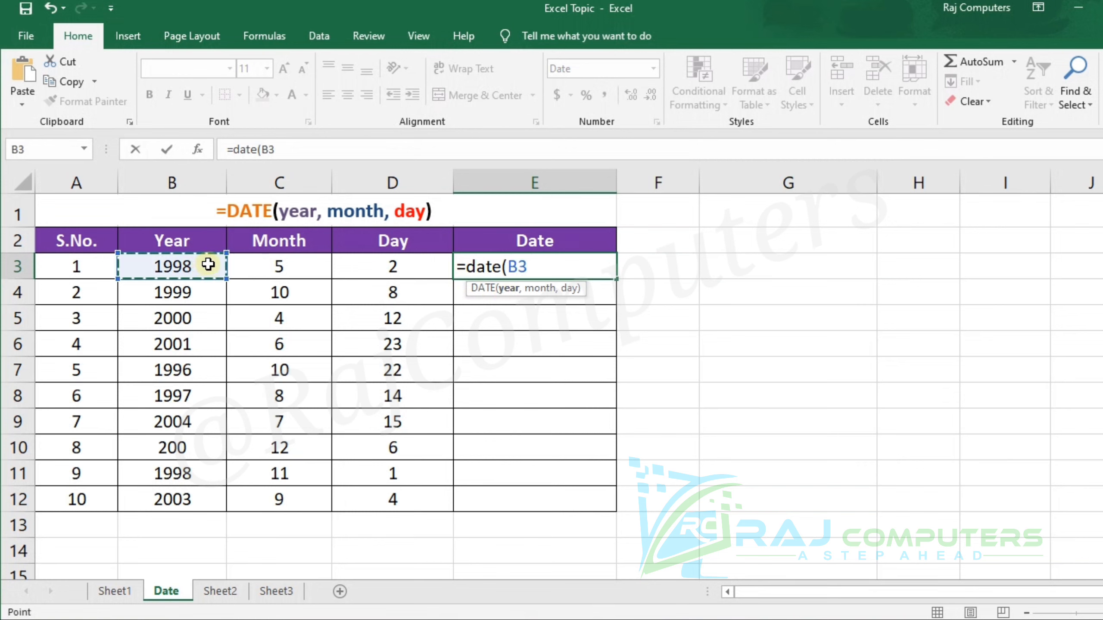
pyautogui.write(',')
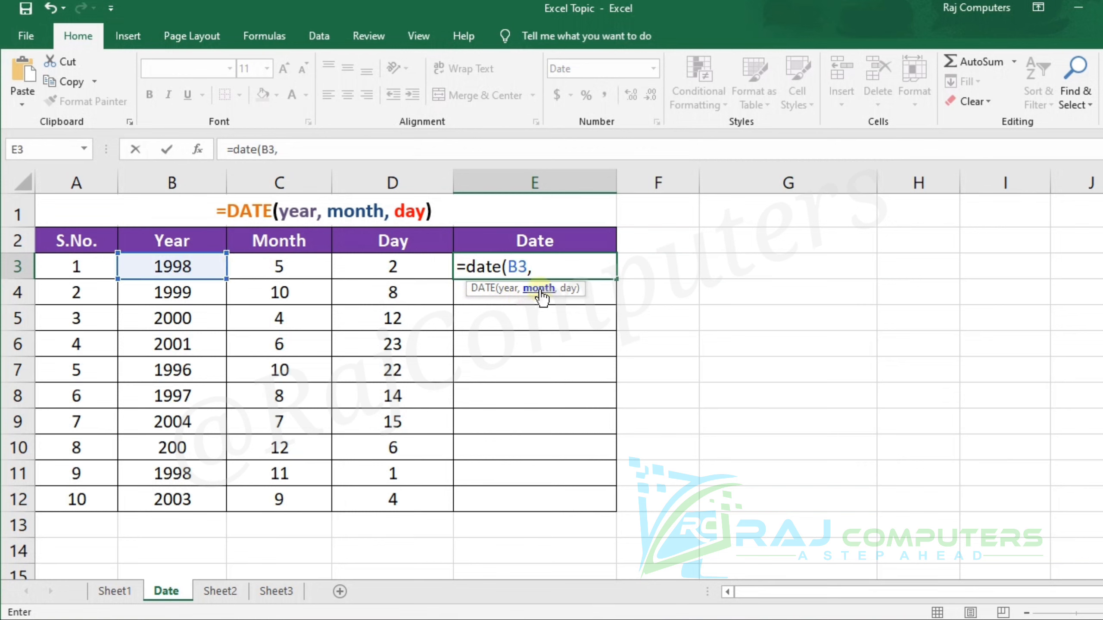
pyautogui.click(283, 267)
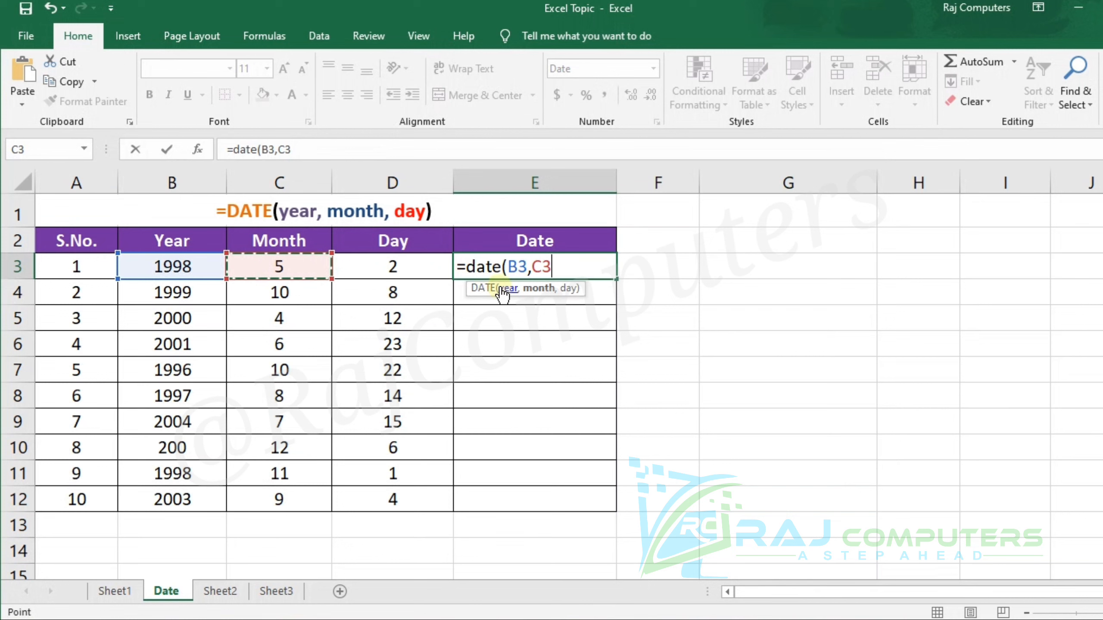
pyautogui.write(',')
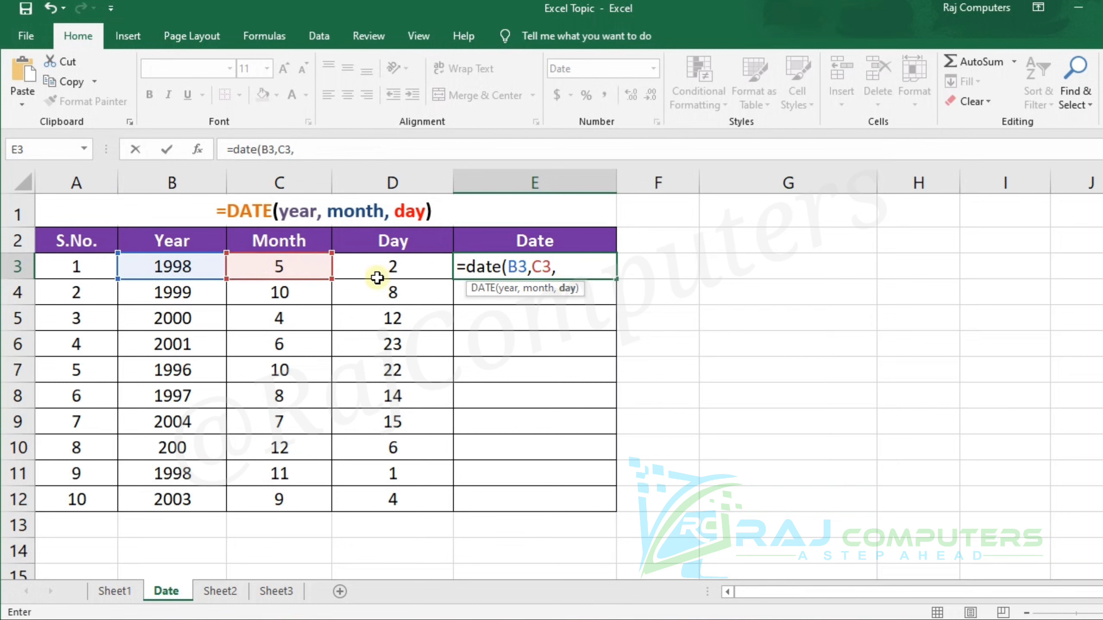
pyautogui.click(392, 268)
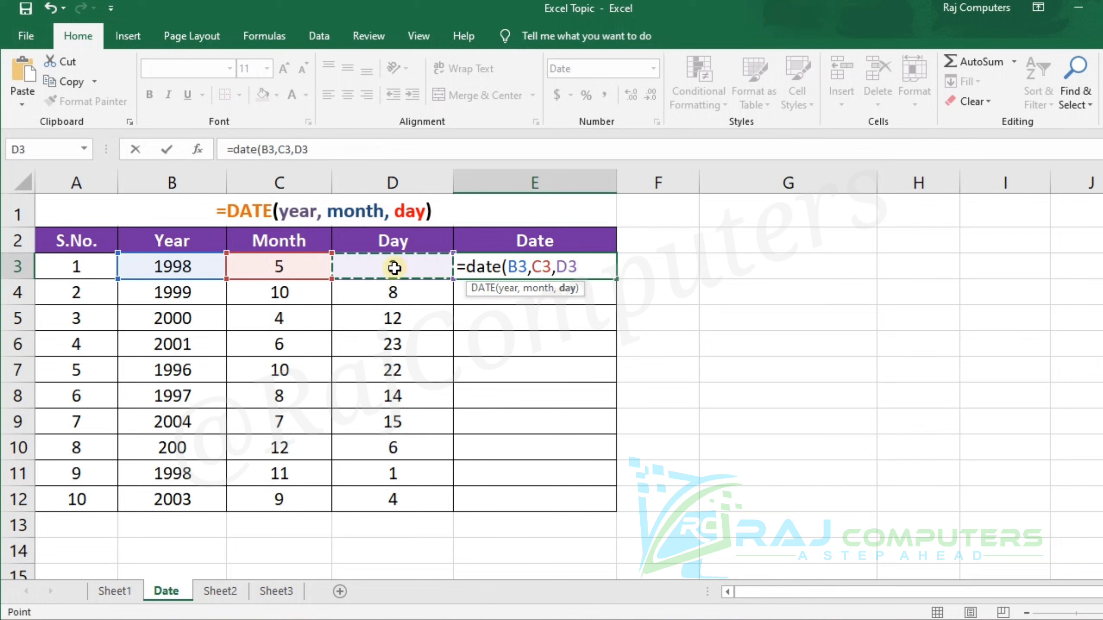
pyautogui.write(')')
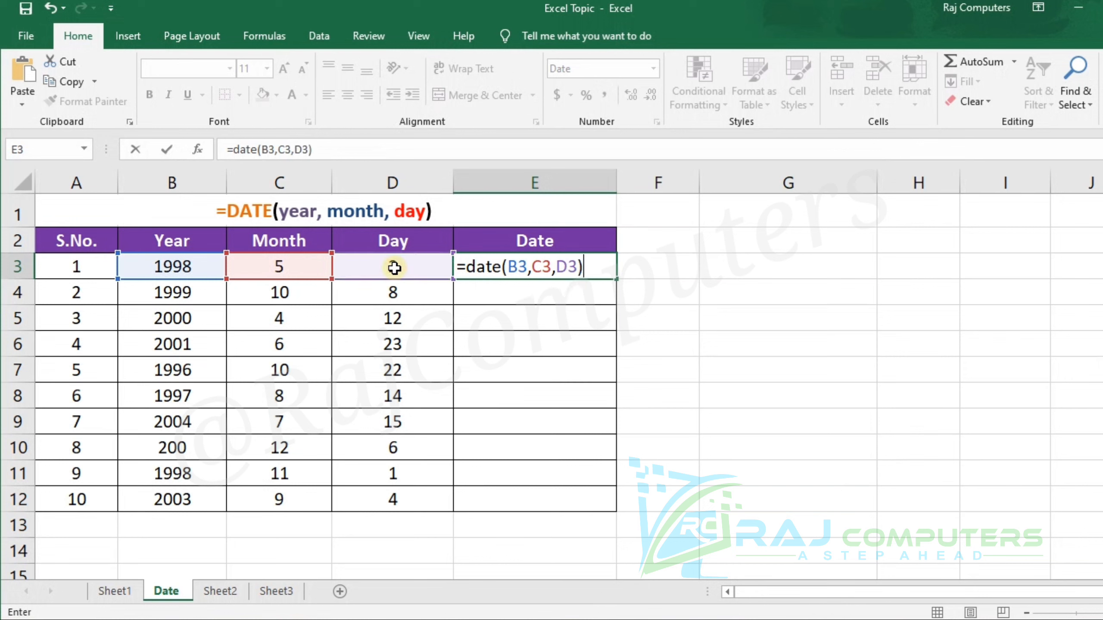
pyautogui.press('Return')
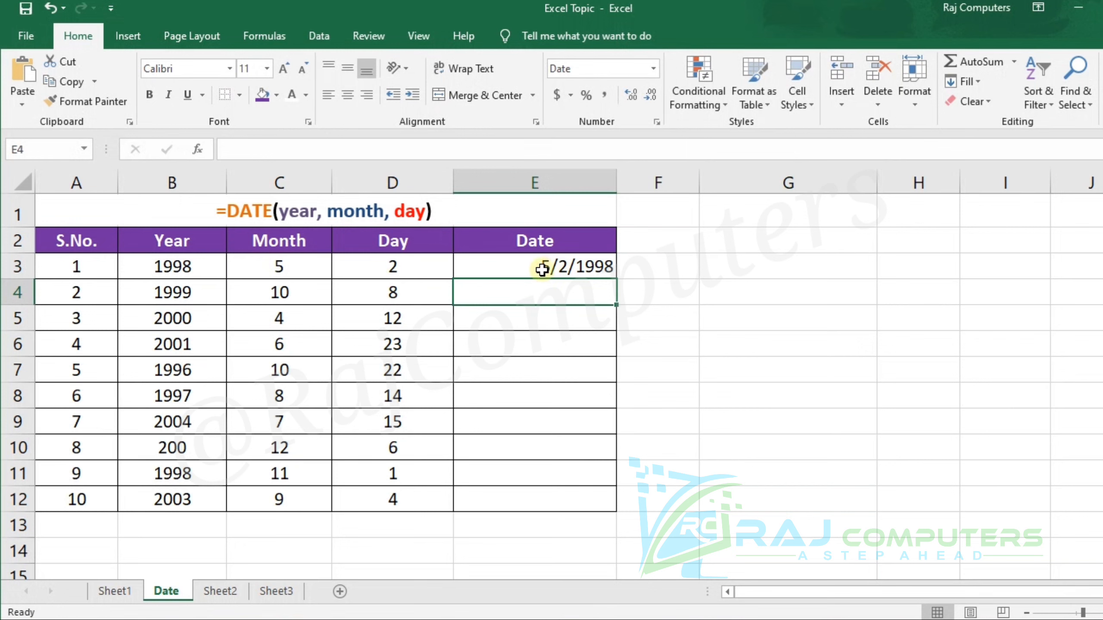
# Fill the DATE formula from E3 down through E12 for the remaining records
pyautogui.click(573, 266)
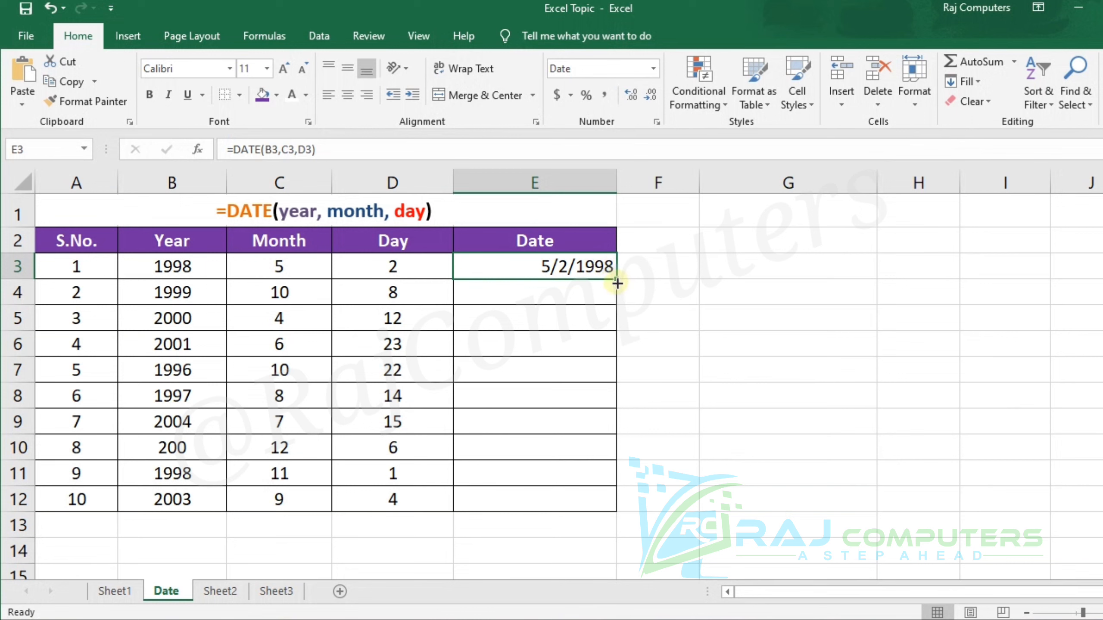
pyautogui.moveTo(617, 283); pyautogui.dragTo(608, 504)
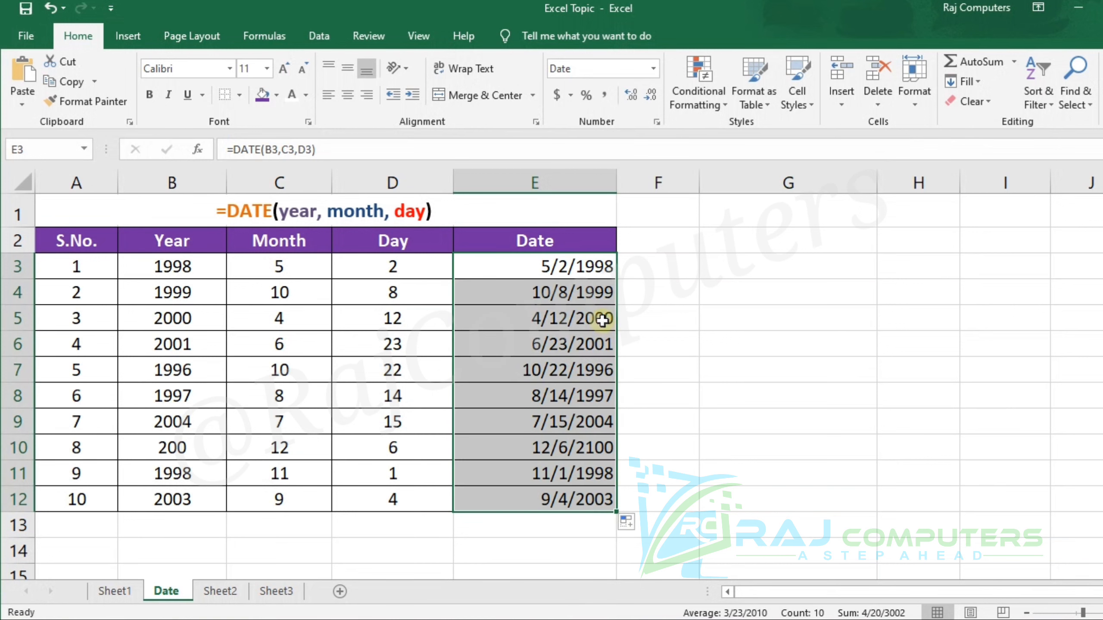
pyautogui.click(664, 339)
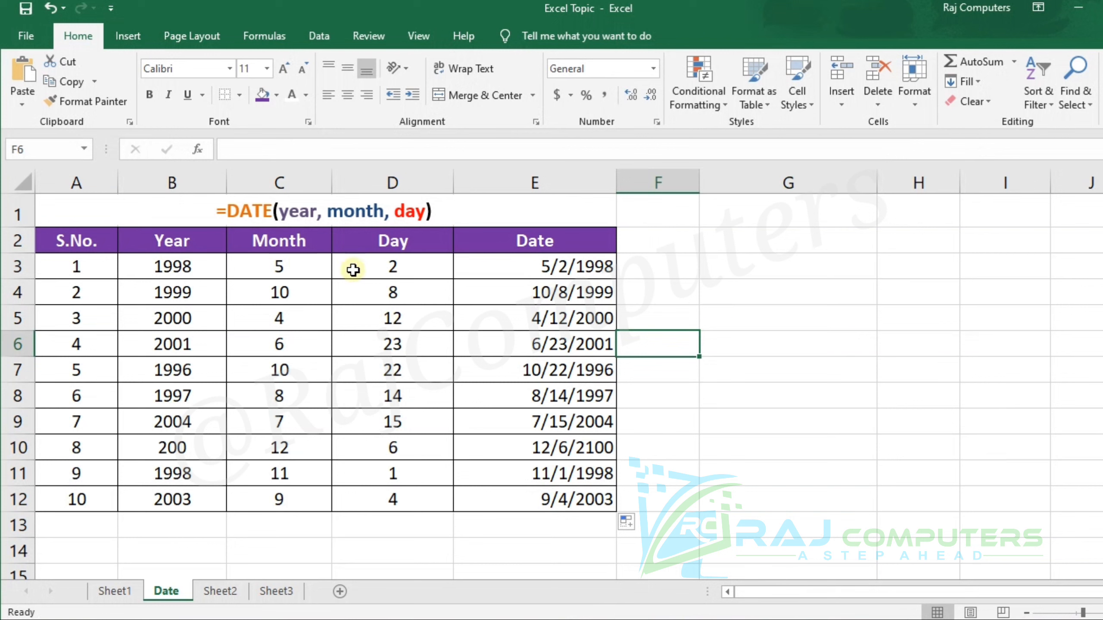
# Test the first record's date formula by setting the month in C3 to 12 and to 13
pyautogui.click(282, 267)
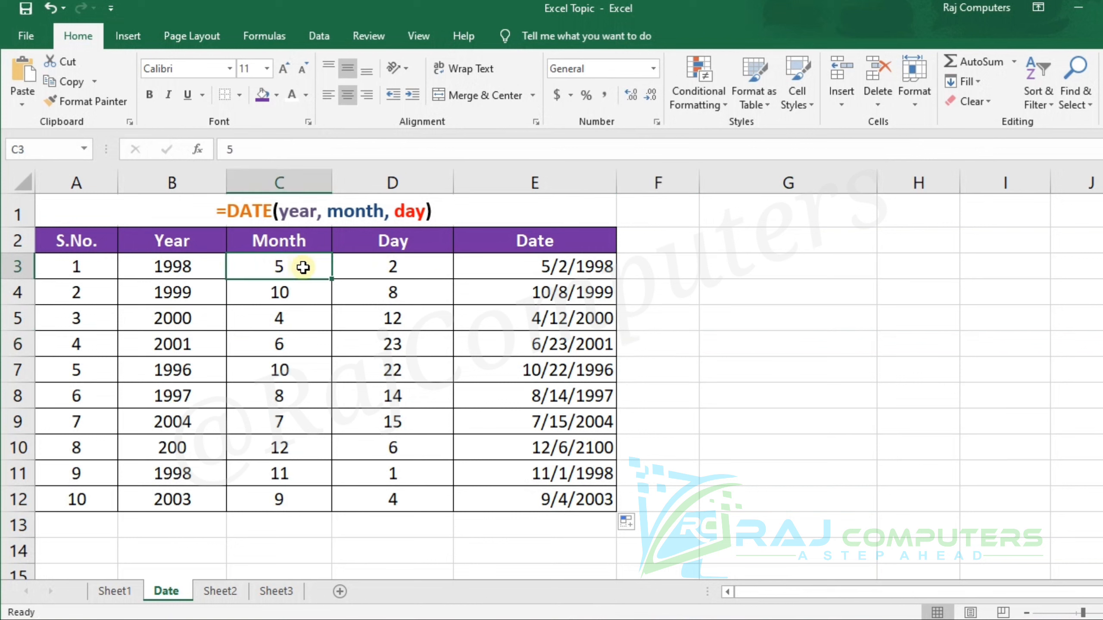
pyautogui.write('12')
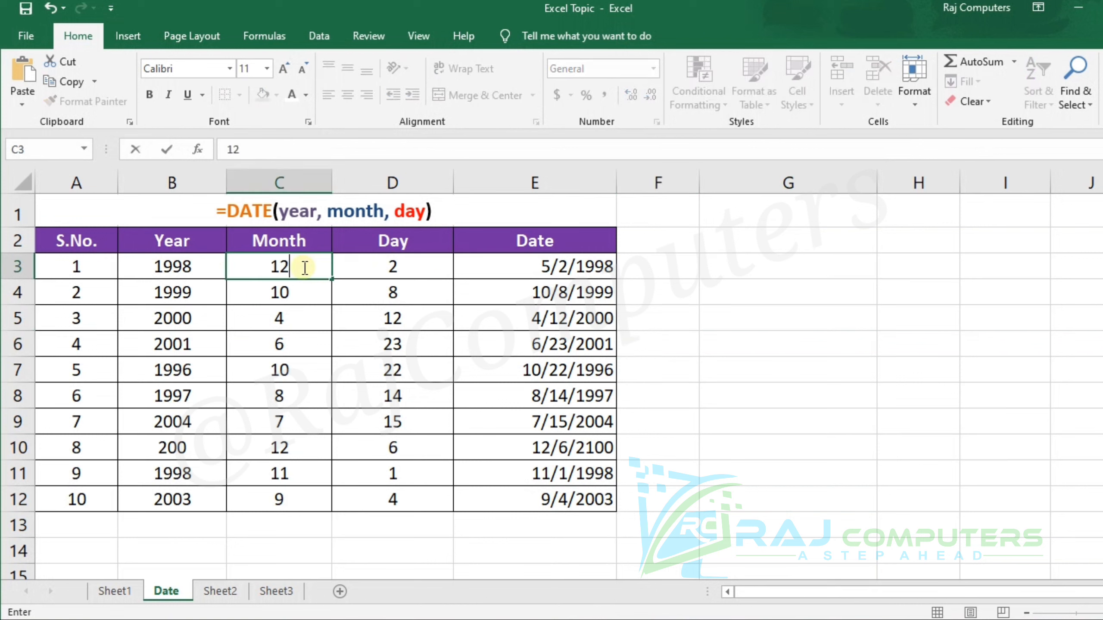
pyautogui.press('Return')
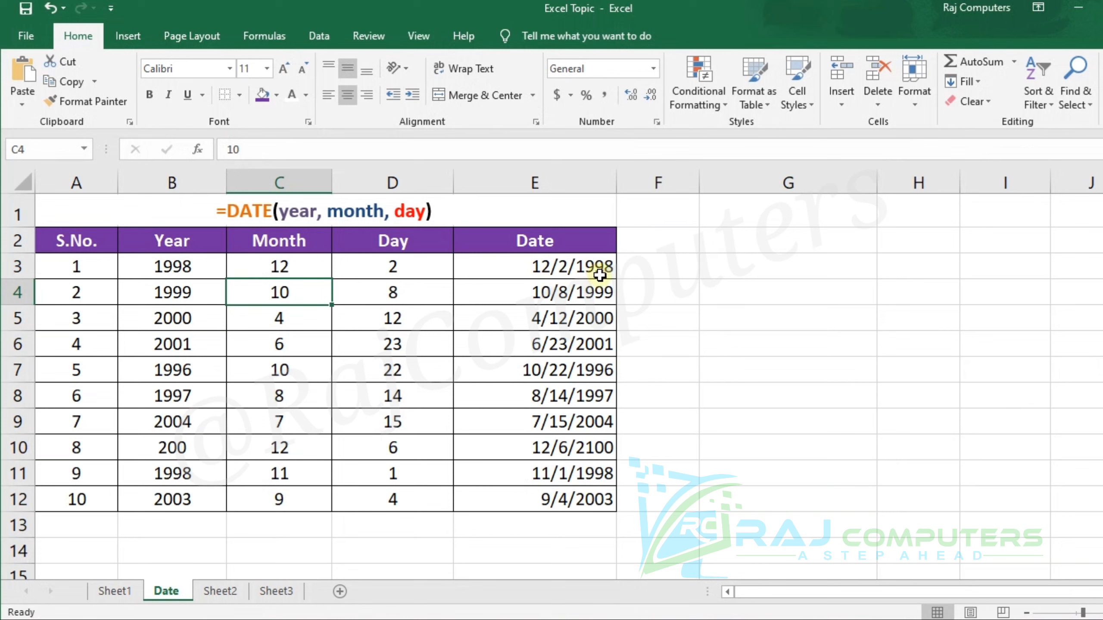
pyautogui.click(305, 266)
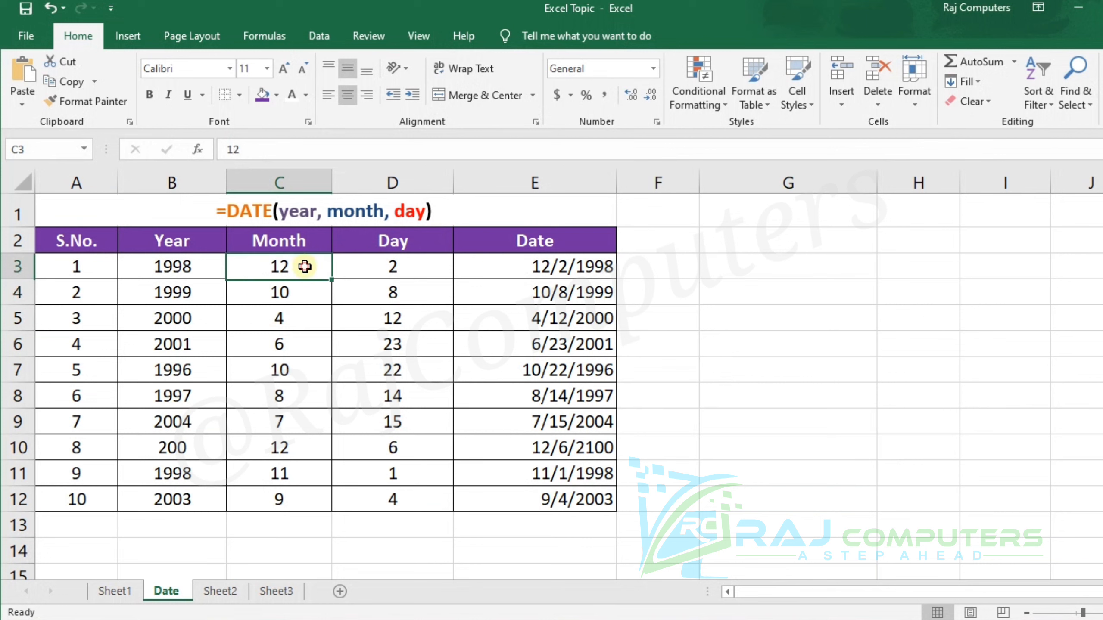
pyautogui.write('13')
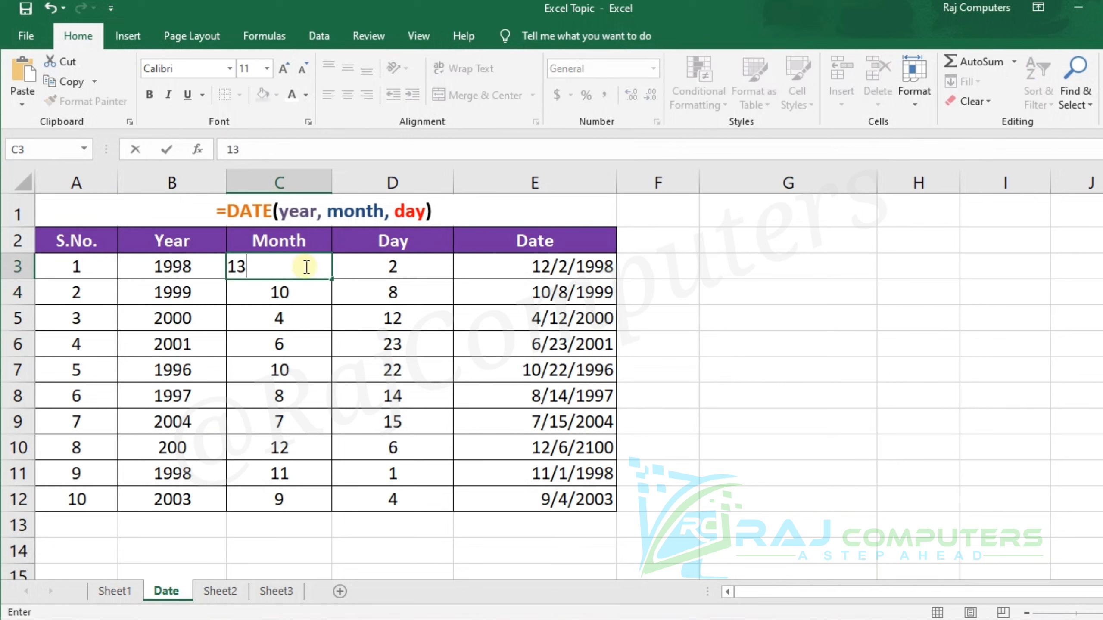
pyautogui.press('Return')
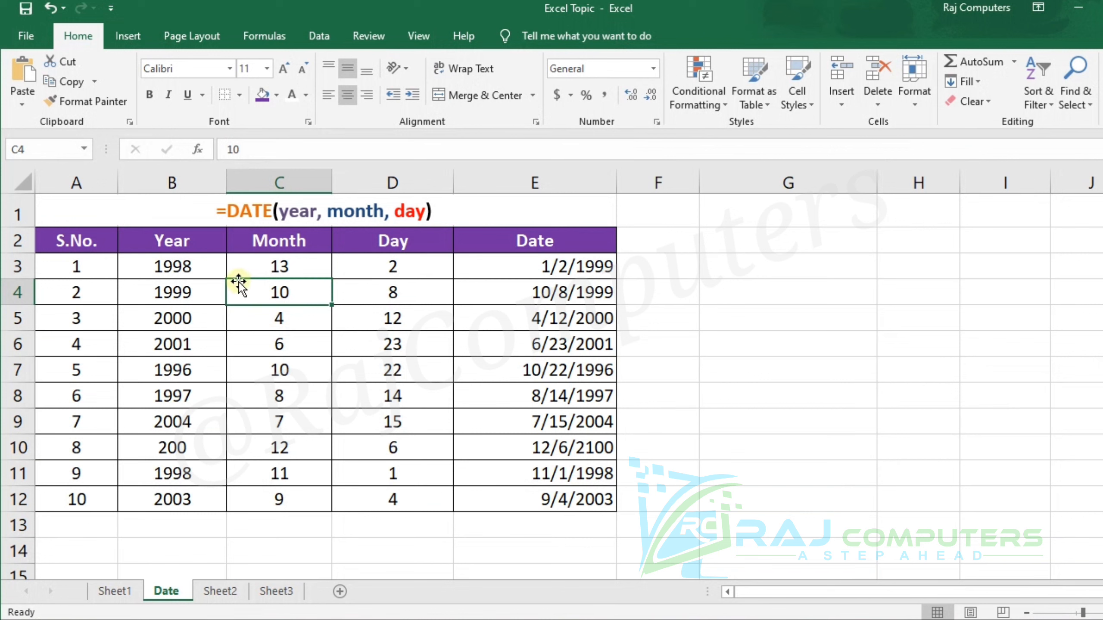
# Return the first record's month in C3 to 12
pyautogui.click(281, 270)
pyautogui.write('12')
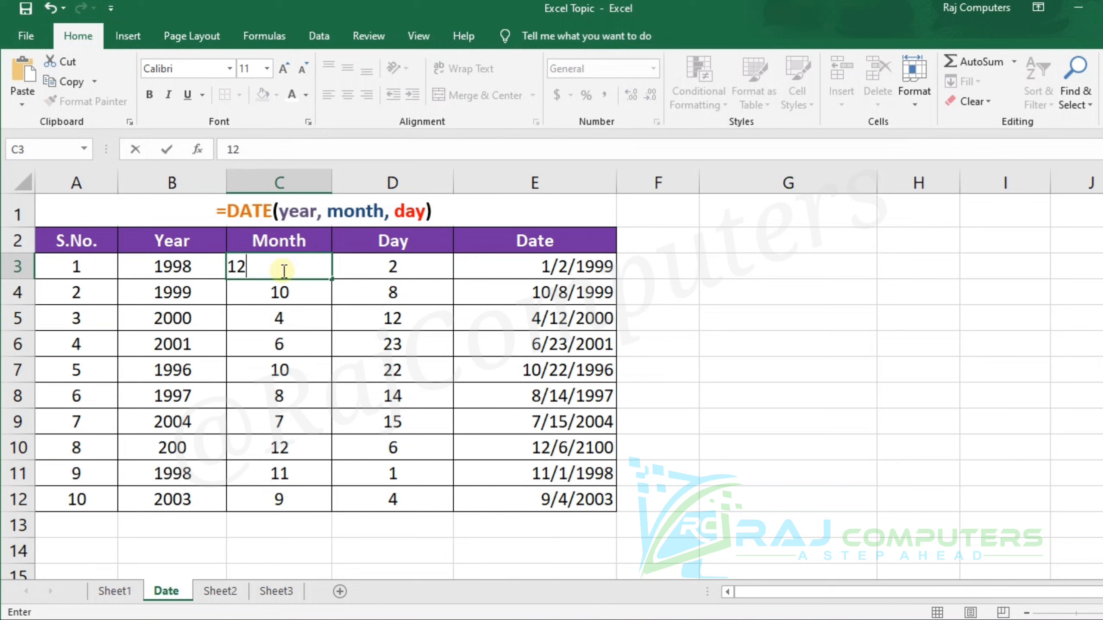
pyautogui.press('Return')
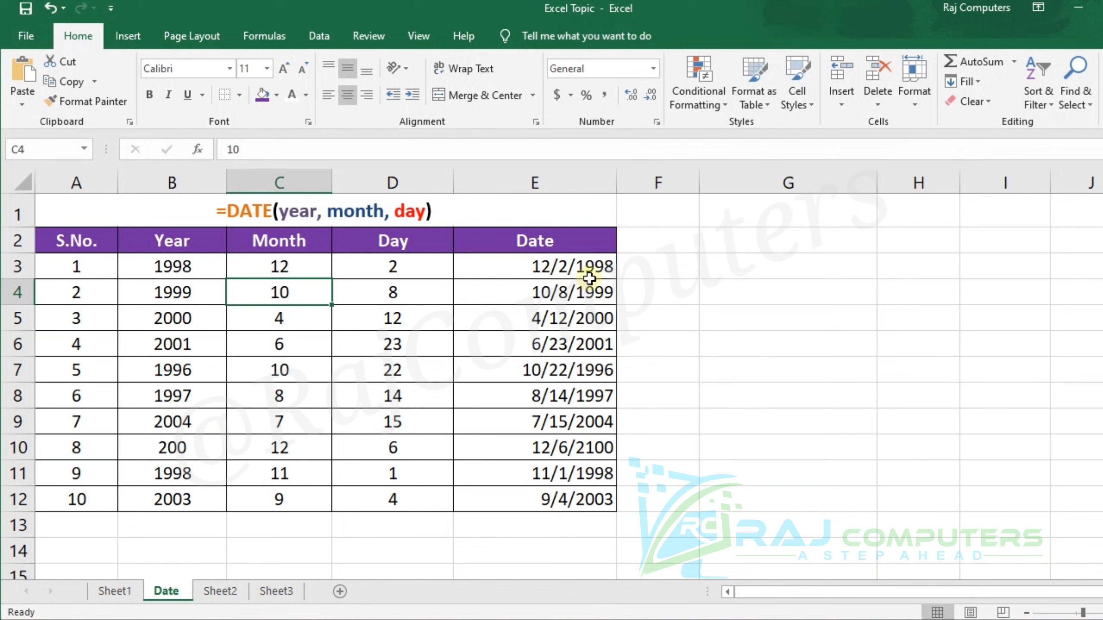
# Set the first record's month in C3 to 13, undoing and redoing the change to compare the resulting dates
pyautogui.click(290, 270)
pyautogui.write('1')
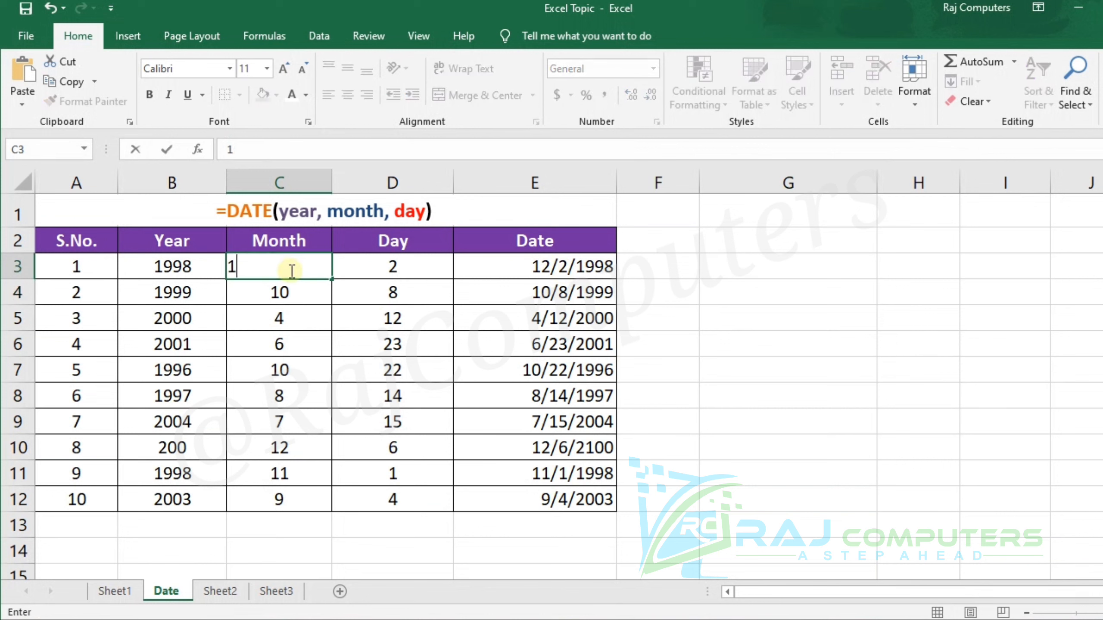
pyautogui.write('3')
pyautogui.press('Return')
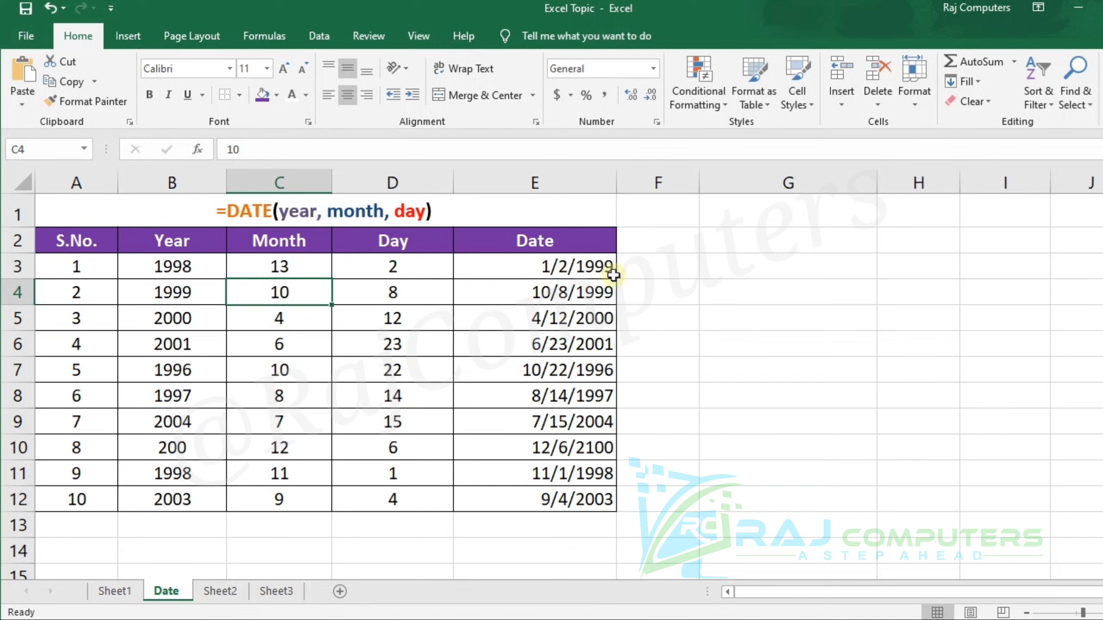
pyautogui.hotkey('ctrl', 'z')
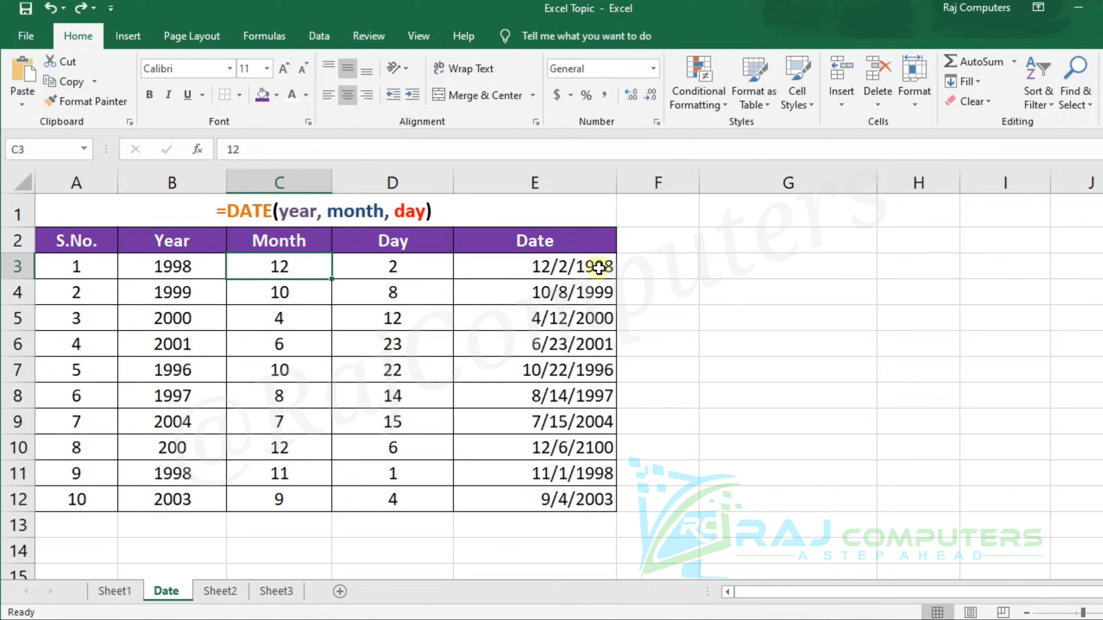
pyautogui.hotkey('ctrl', 'y')
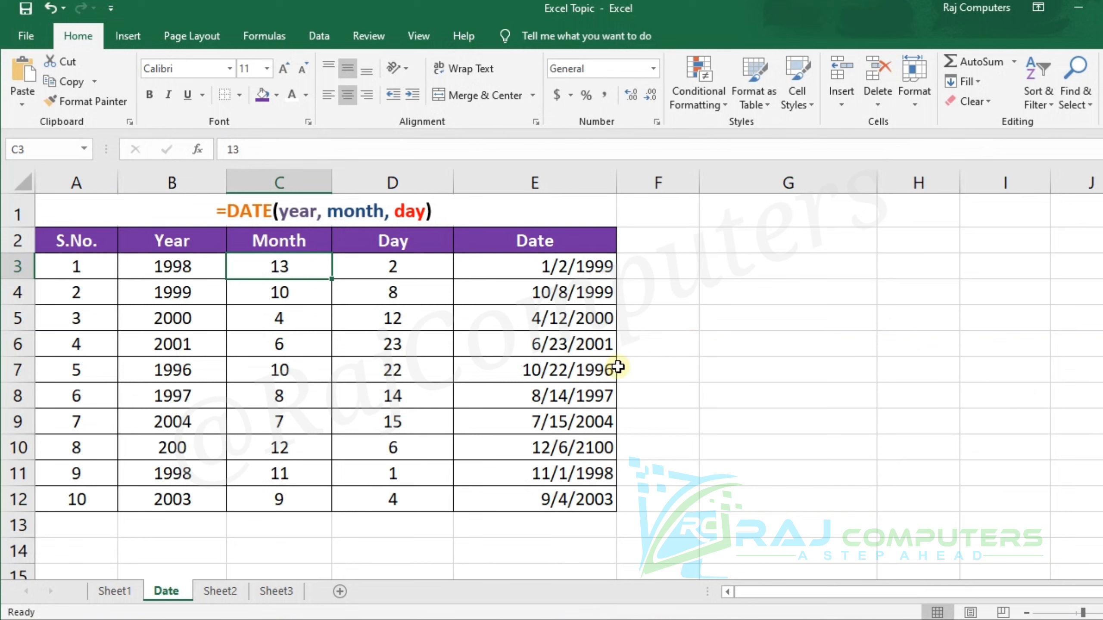
# Enter the date 15-Apr-2001 in cell G3
pyautogui.click(733, 270)
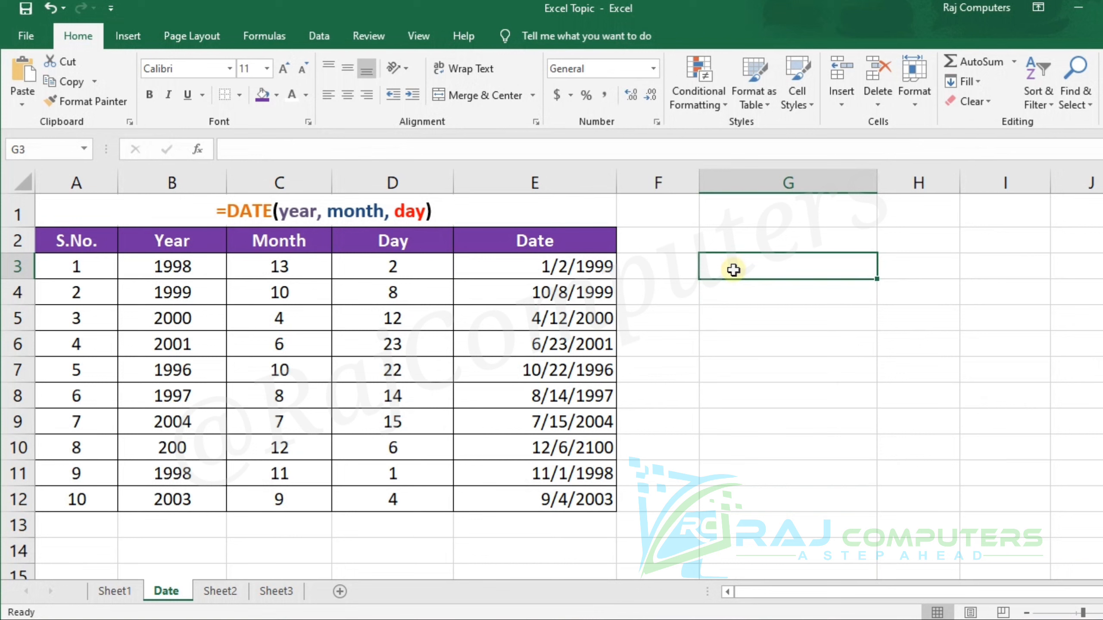
pyautogui.write('15')
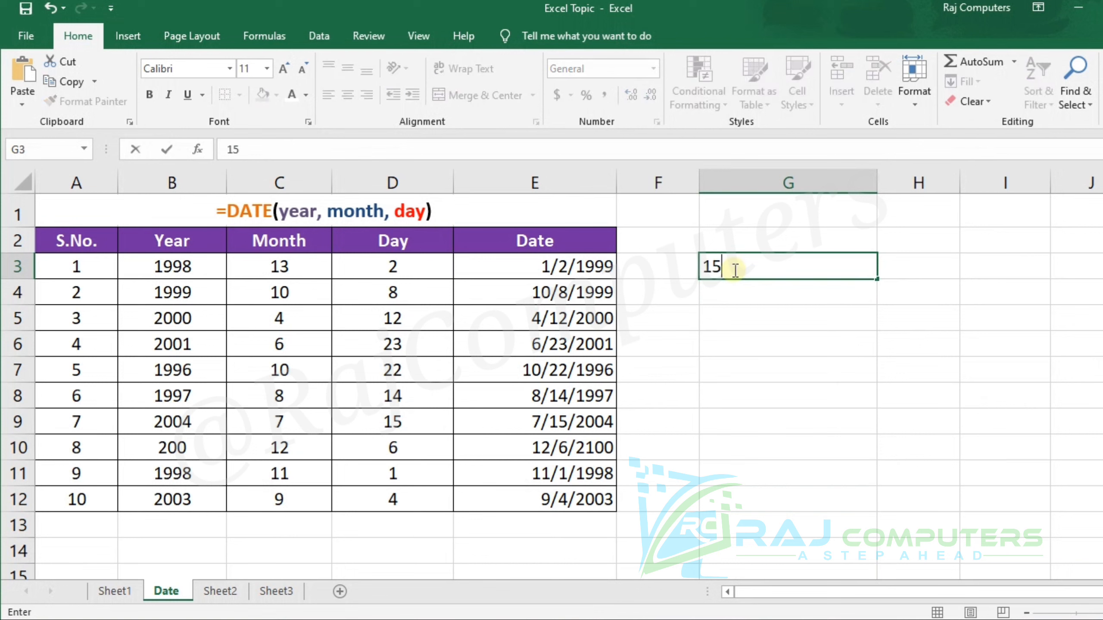
pyautogui.write('-Apr-2001')
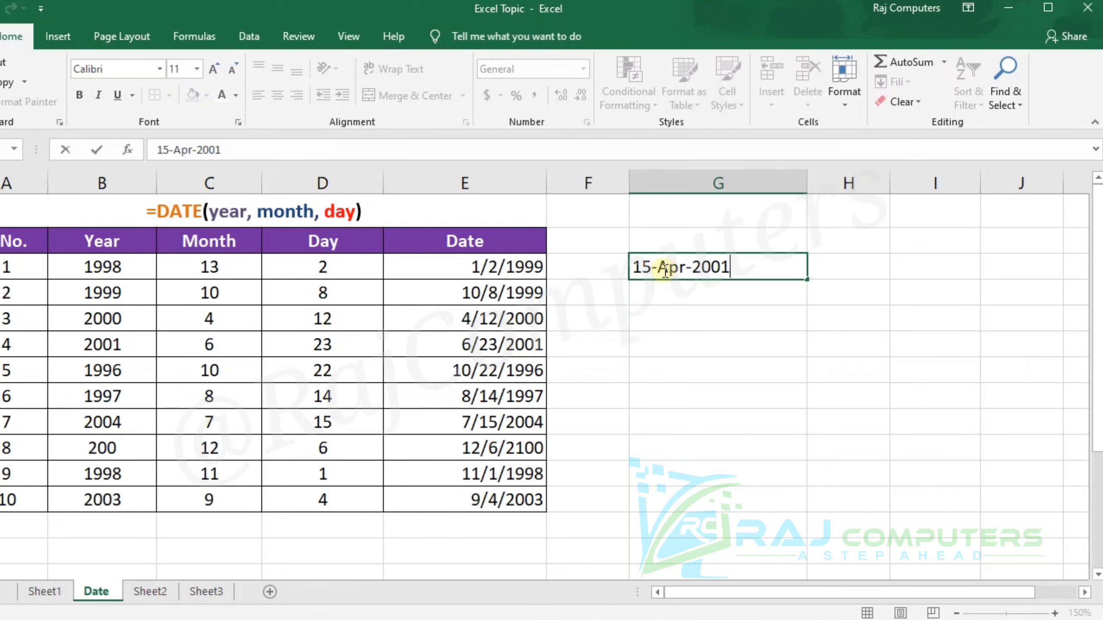
pyautogui.click(766, 347)
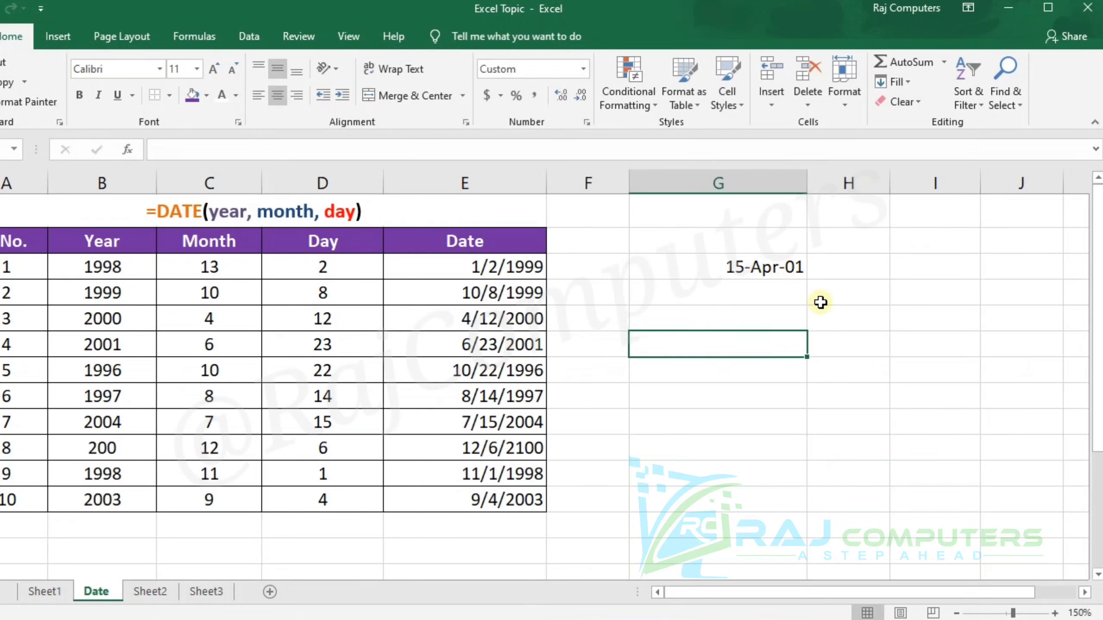
# Apply the custom number format d-mmm-yyyy to the date in cell G3
pyautogui.click(788, 269)
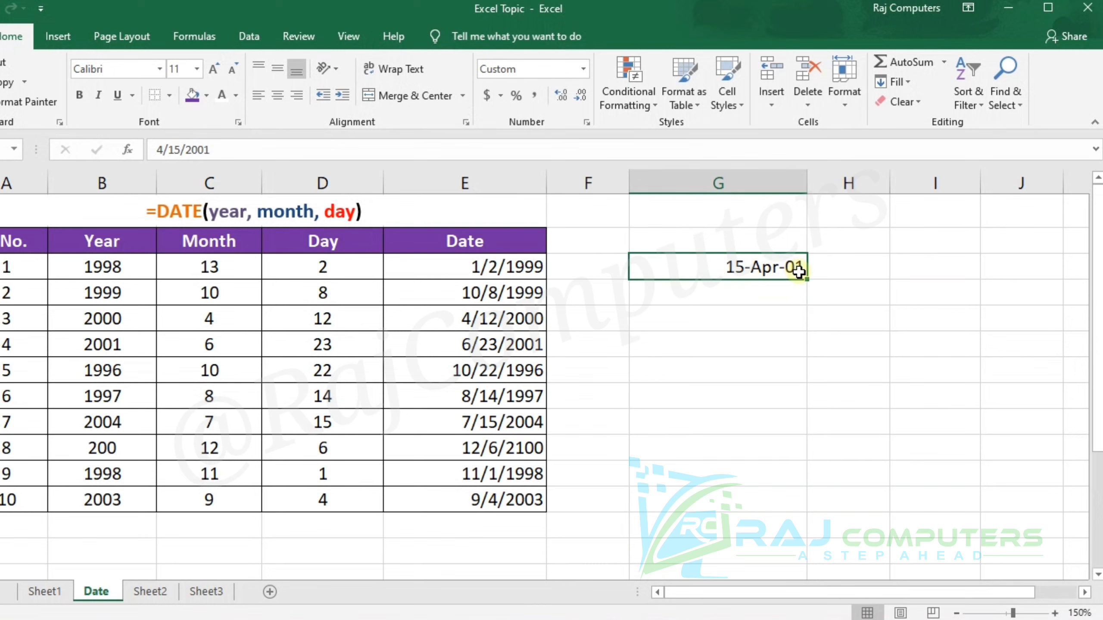
pyautogui.click(586, 69)
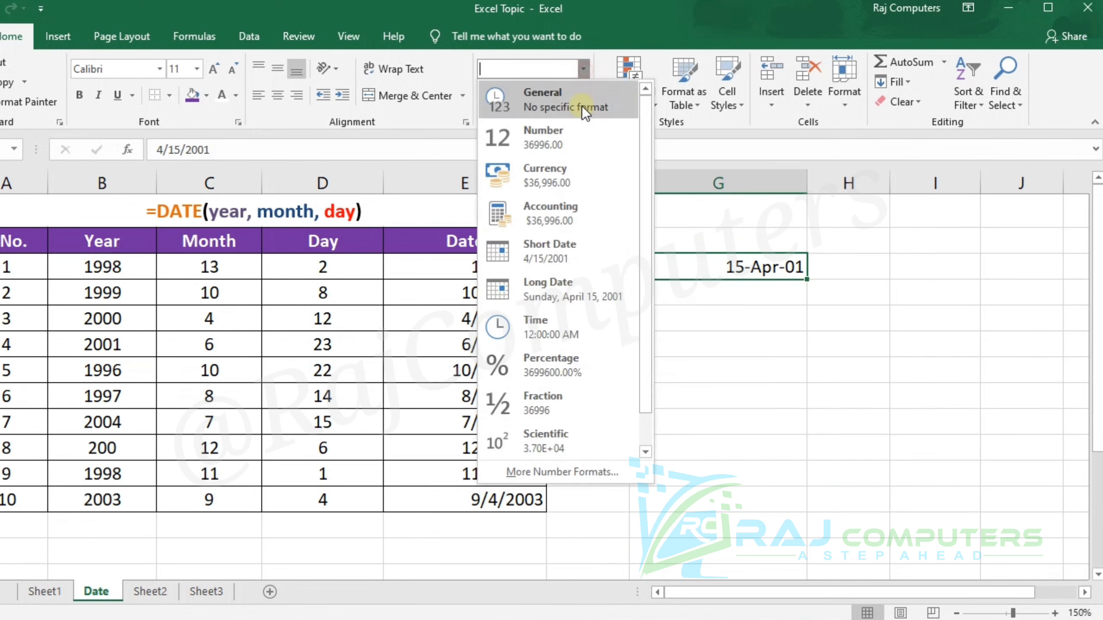
pyautogui.click(582, 472)
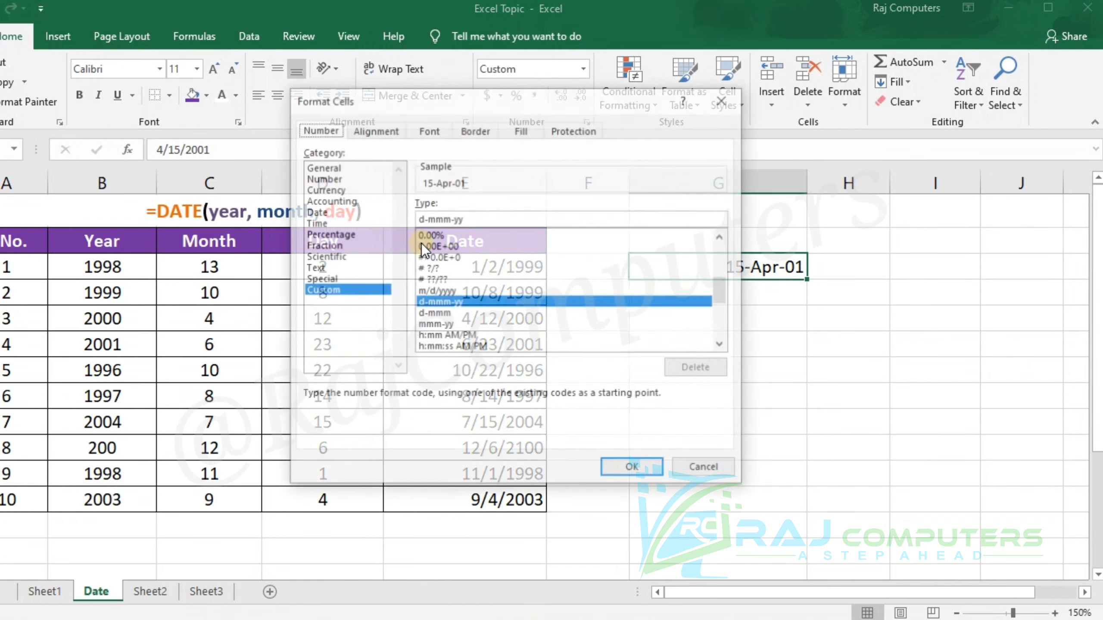
pyautogui.click(483, 221)
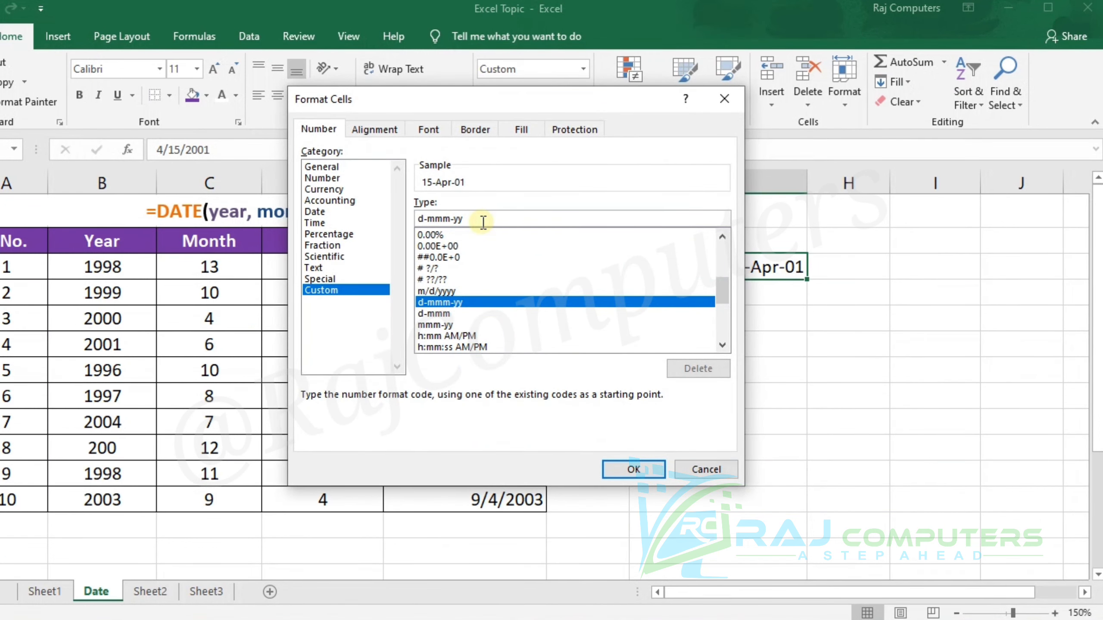
pyautogui.write('yy')
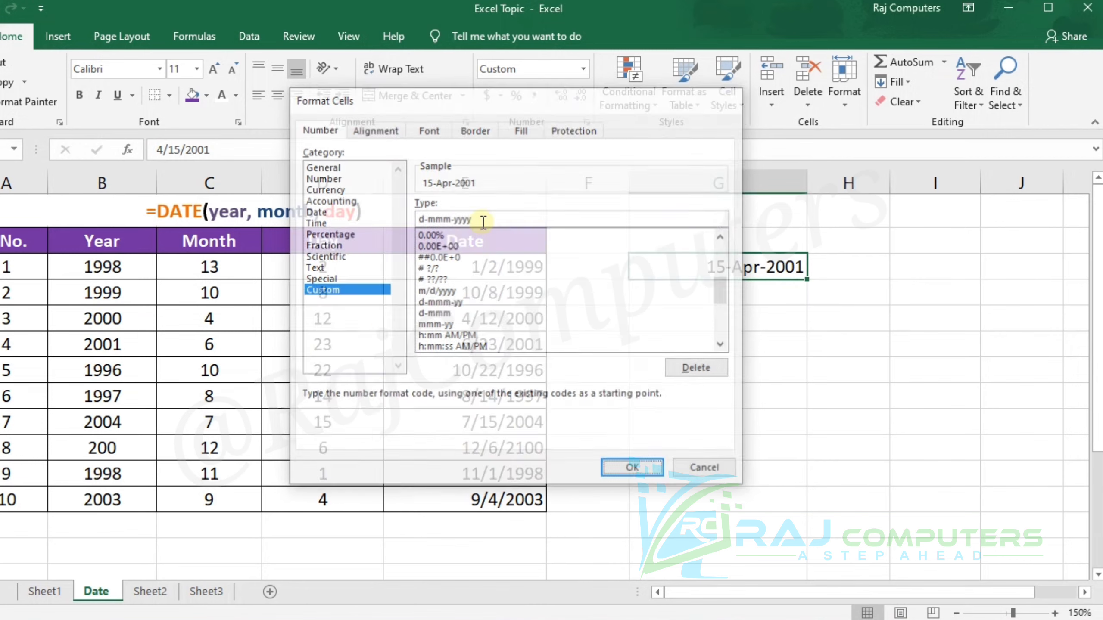
pyautogui.press('Return')
pyautogui.click(701, 330)
pyautogui.click(755, 271)
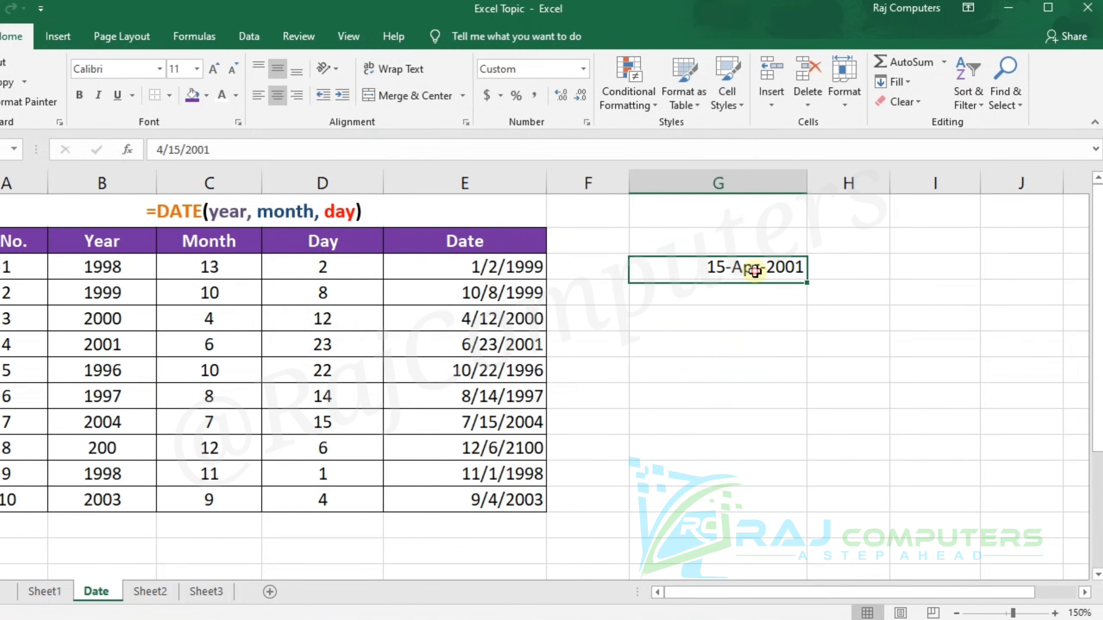
# Enter 75 in cell H3 as the number of days to add to the date
pyautogui.click(857, 266)
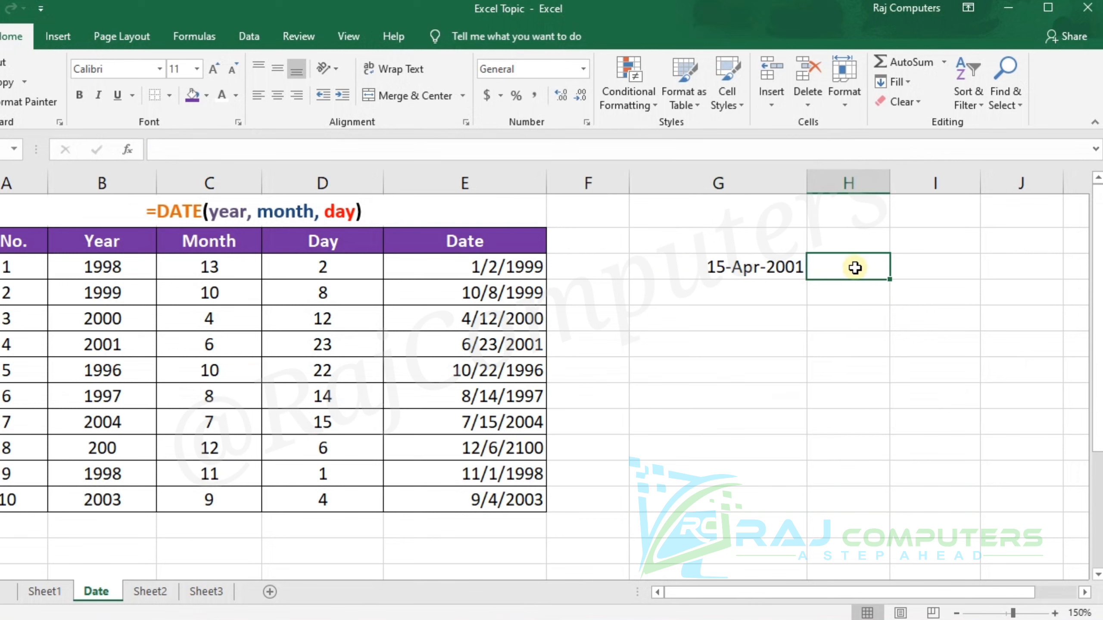
pyautogui.write('75')
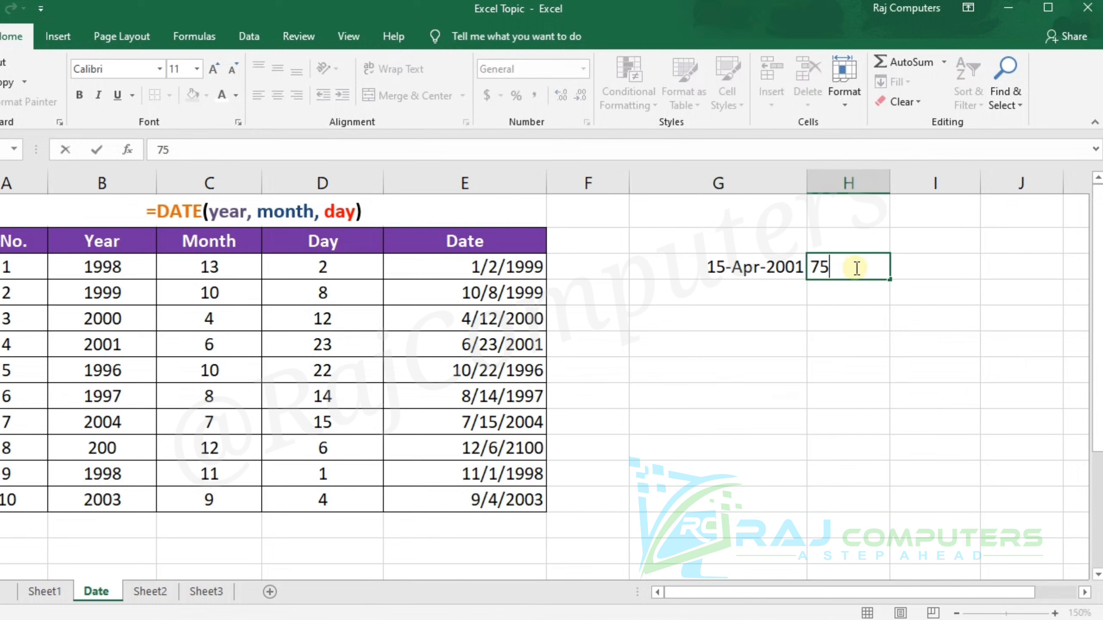
pyautogui.press('Return')
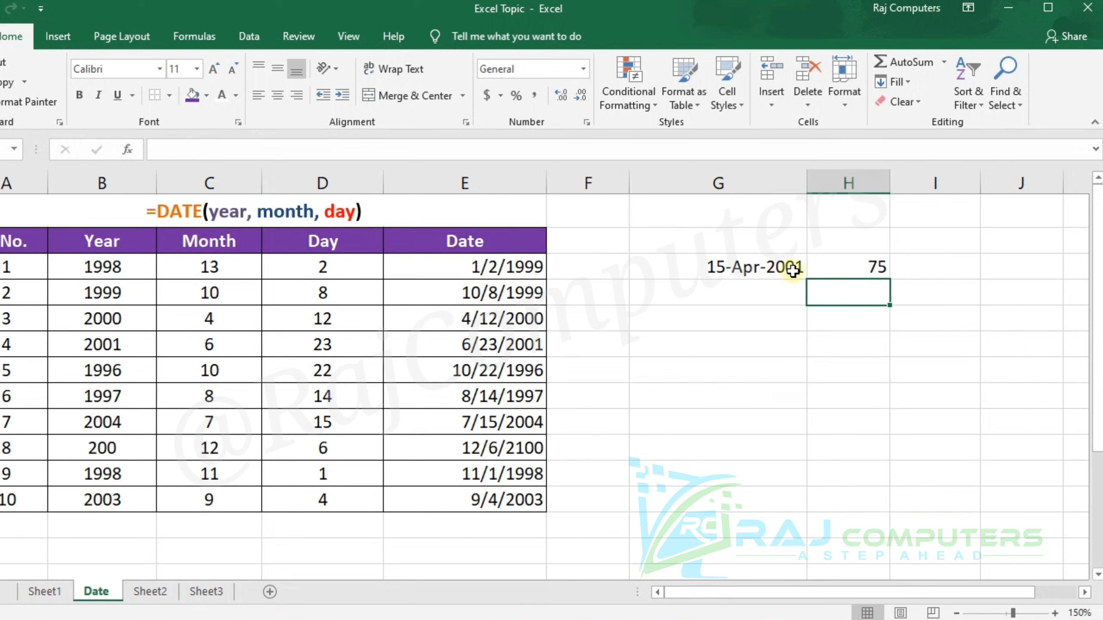
# Enter the formula =DATE(2001,4,15)+H3 in cell I3 to add the days in H3 to the date
pyautogui.click(933, 266)
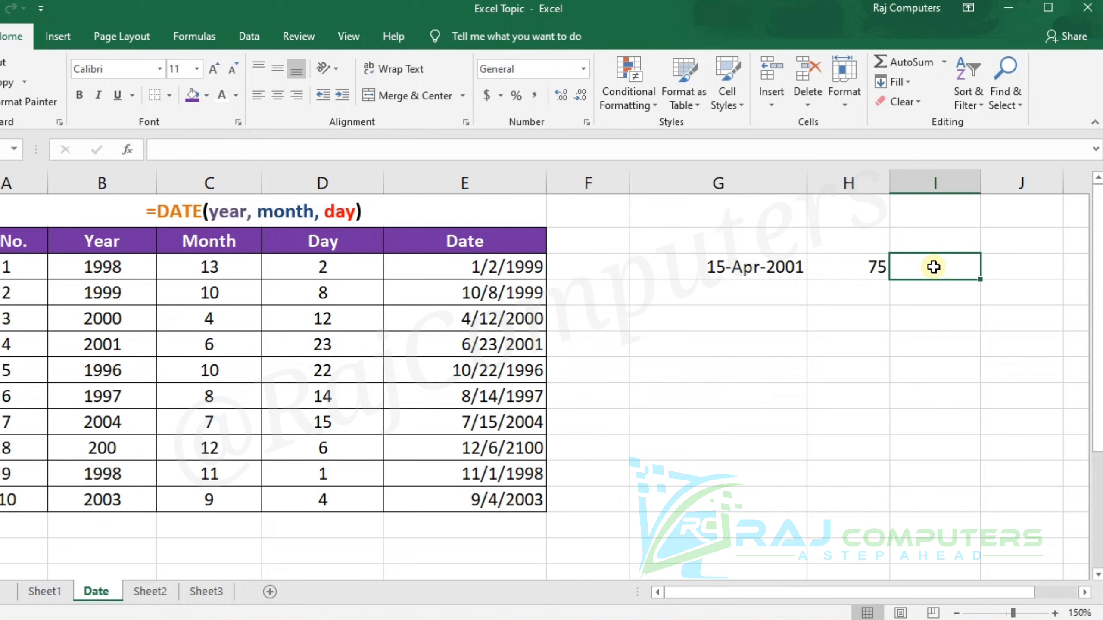
pyautogui.write('=')
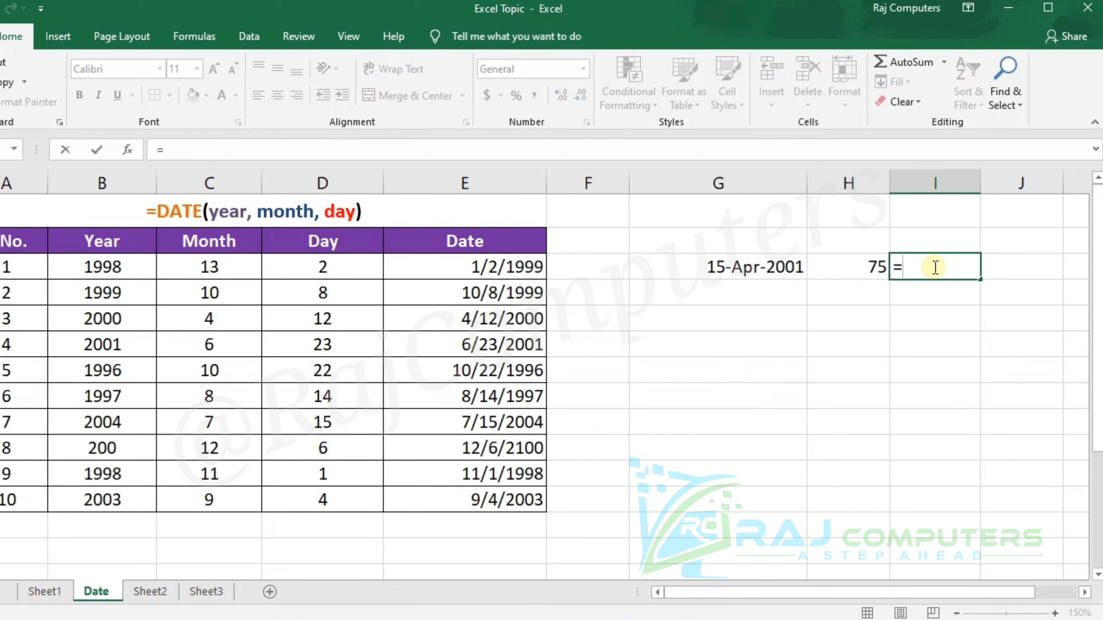
pyautogui.write('date')
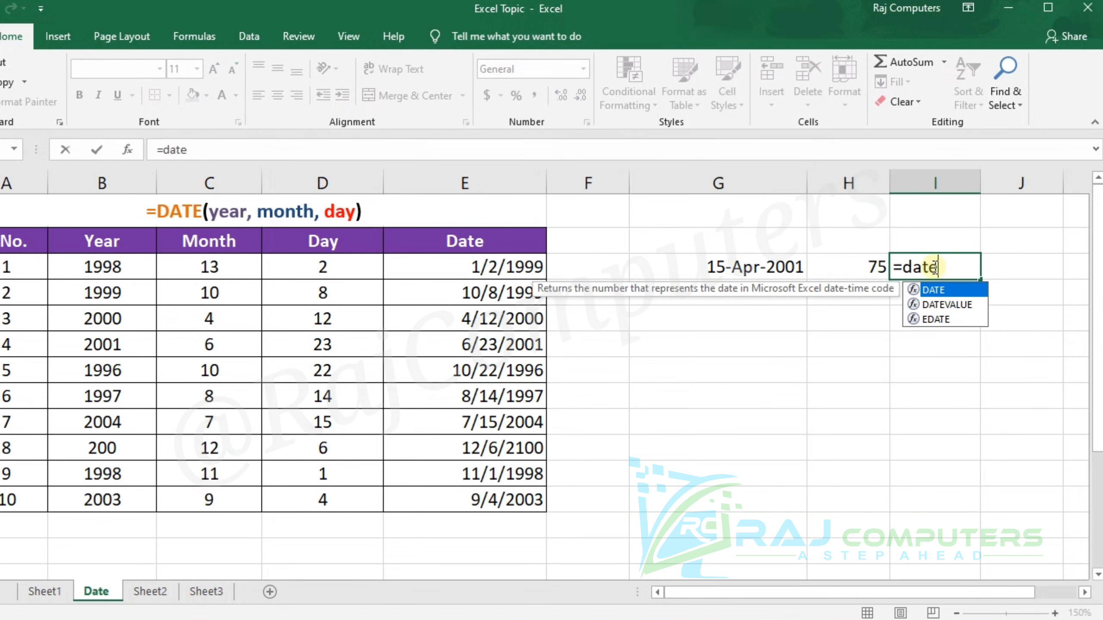
pyautogui.write('(')
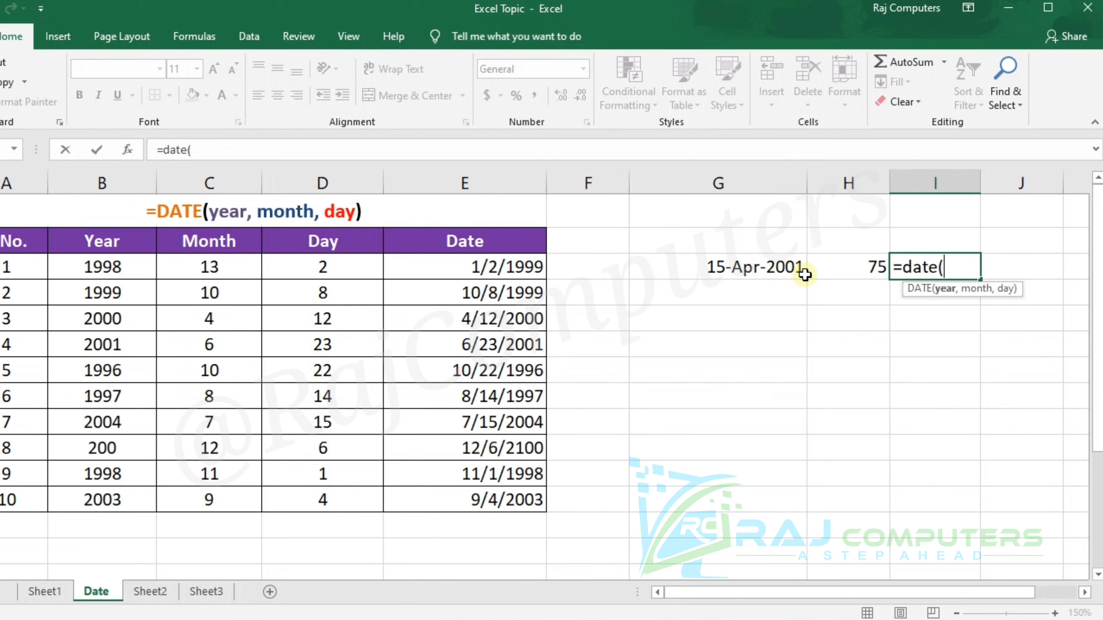
pyautogui.write('2001')
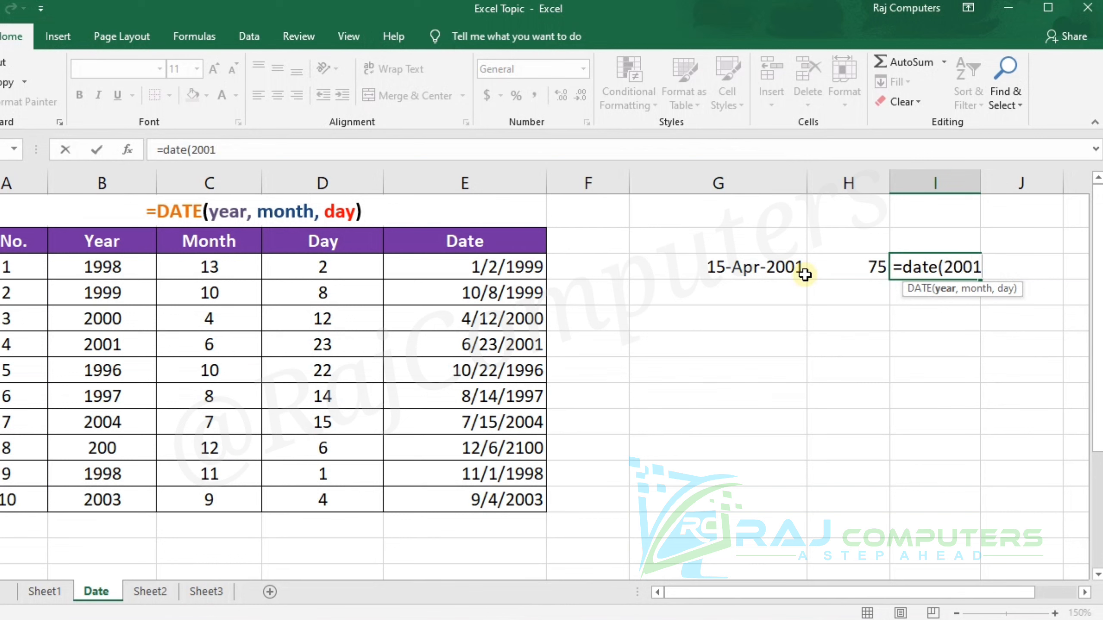
pyautogui.write(',')
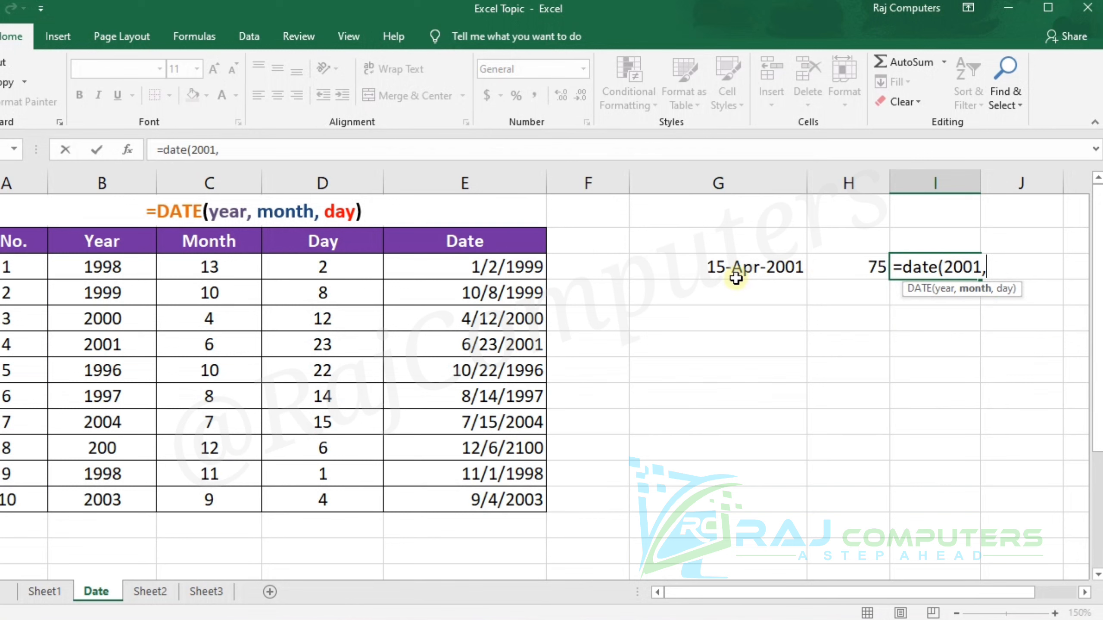
pyautogui.write('4,')
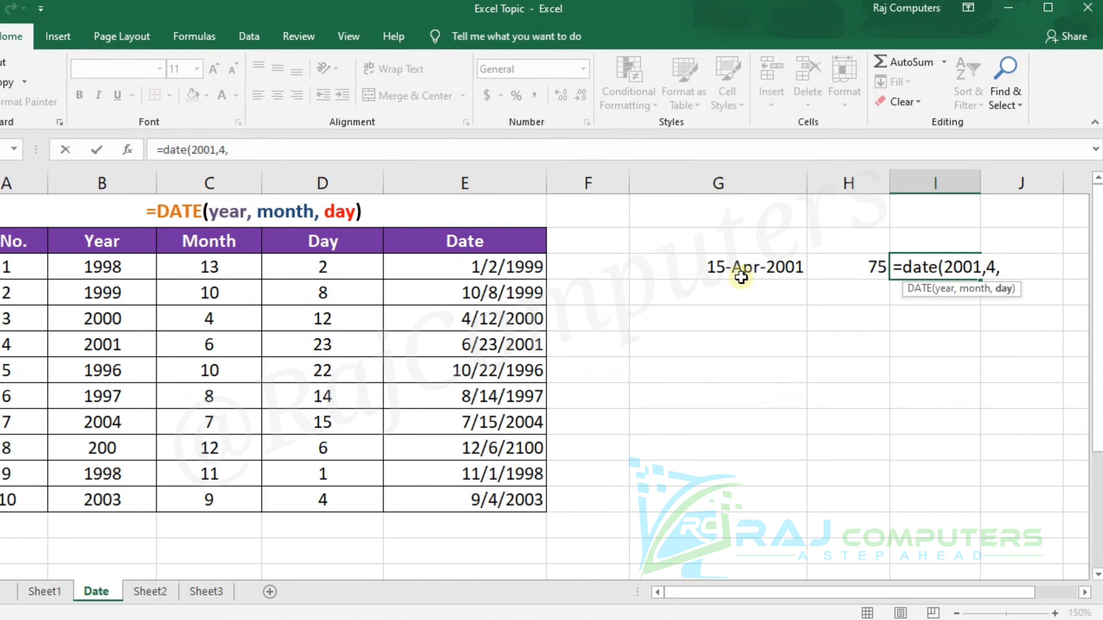
pyautogui.write('15')
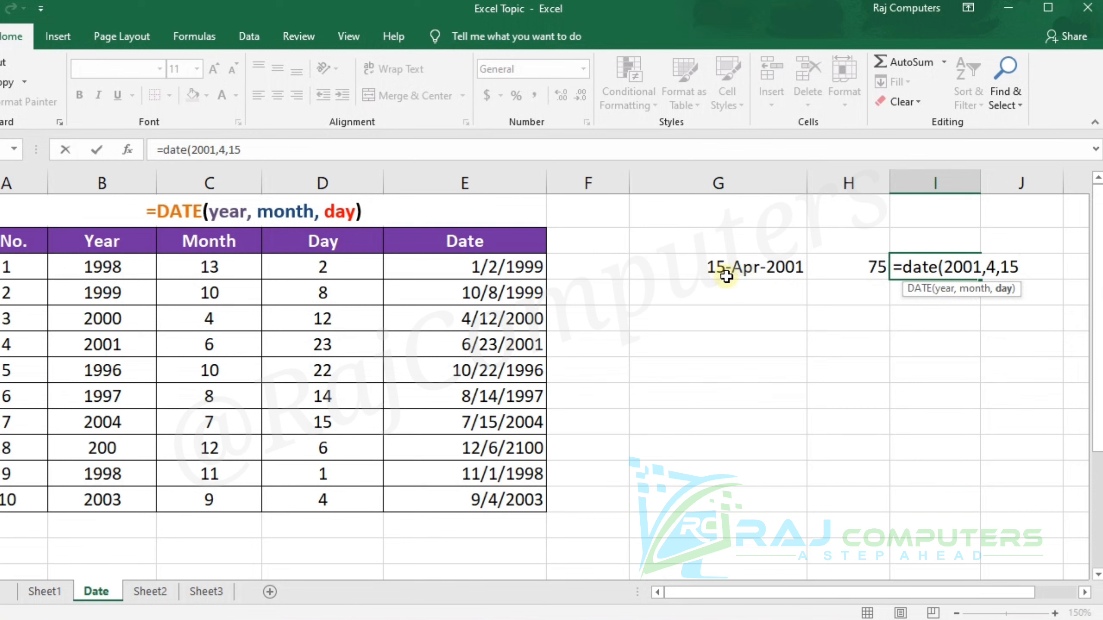
pyautogui.write(')')
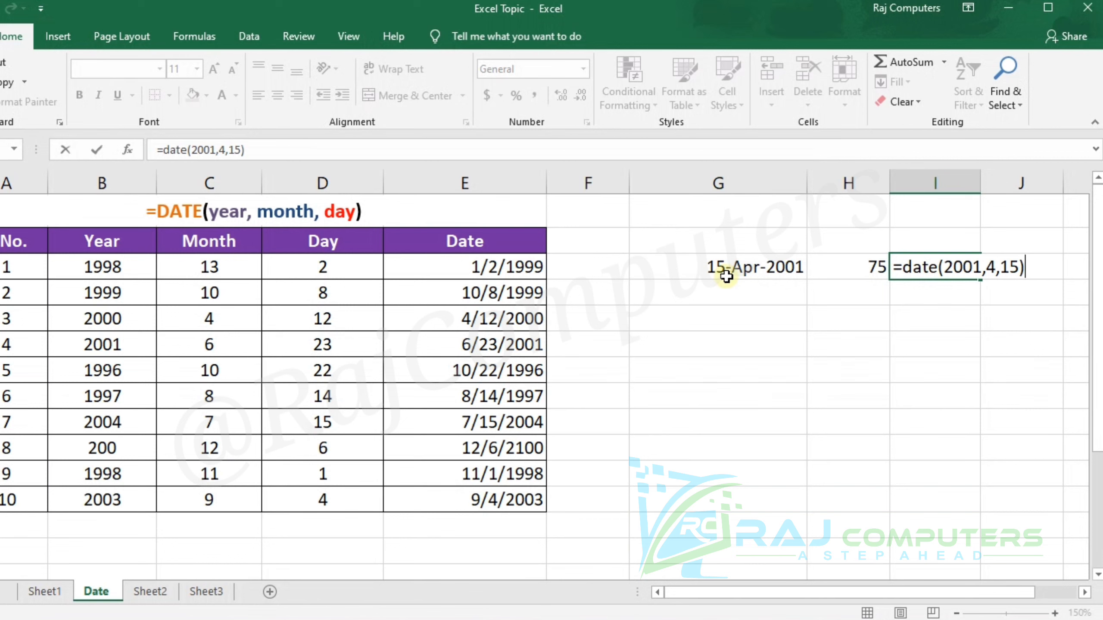
pyautogui.write('+')
pyautogui.click(864, 267)
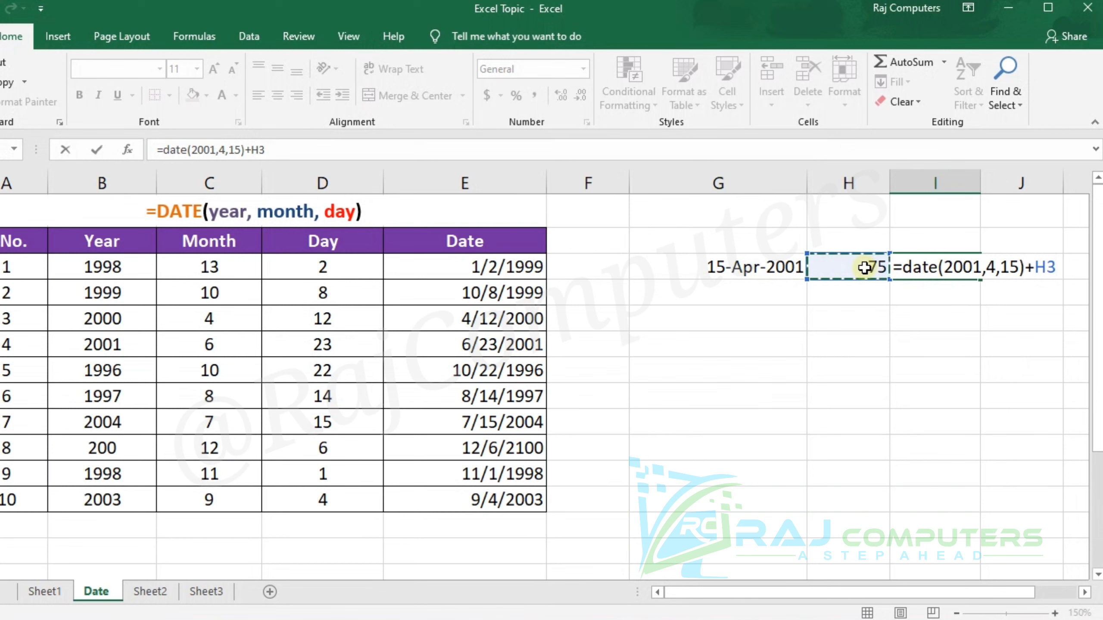
pyautogui.press('Return')
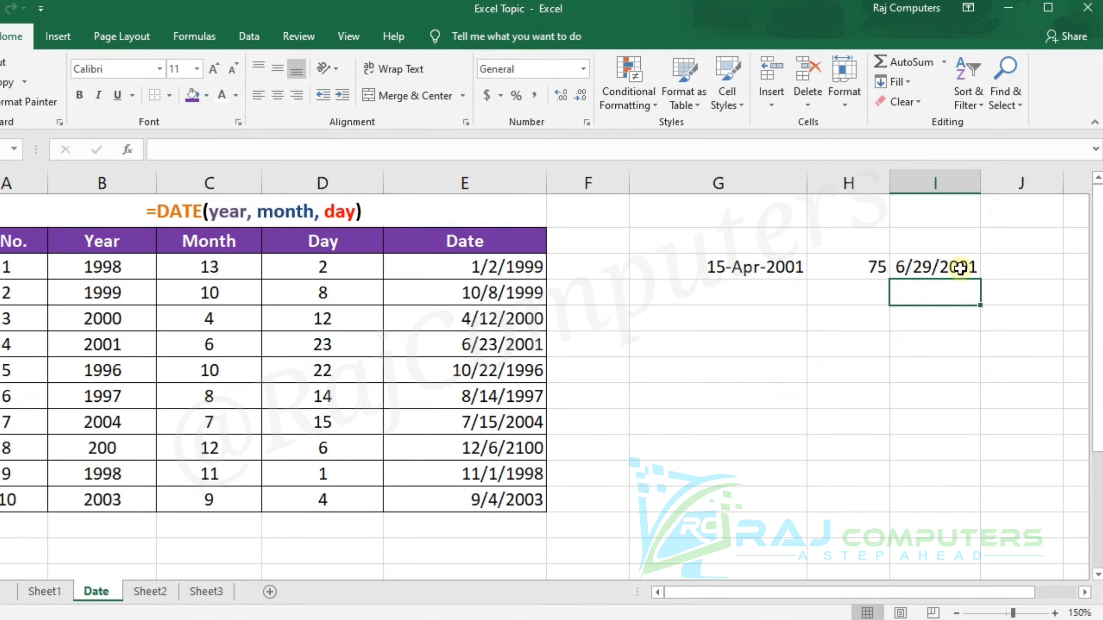
# Replace the H3 reference in I3's formula with the fixed value 75, making it =DATE(2001,4,15)+75
pyautogui.click(936, 267)
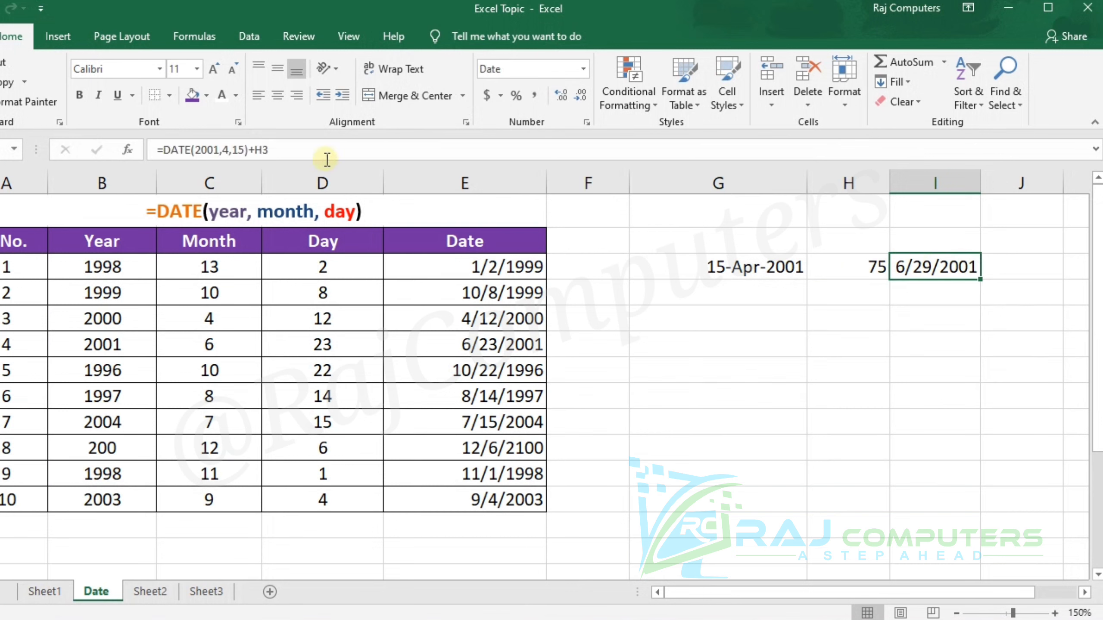
pyautogui.click(301, 151)
pyautogui.press('BackSpace')
pyautogui.press('BackSpace')
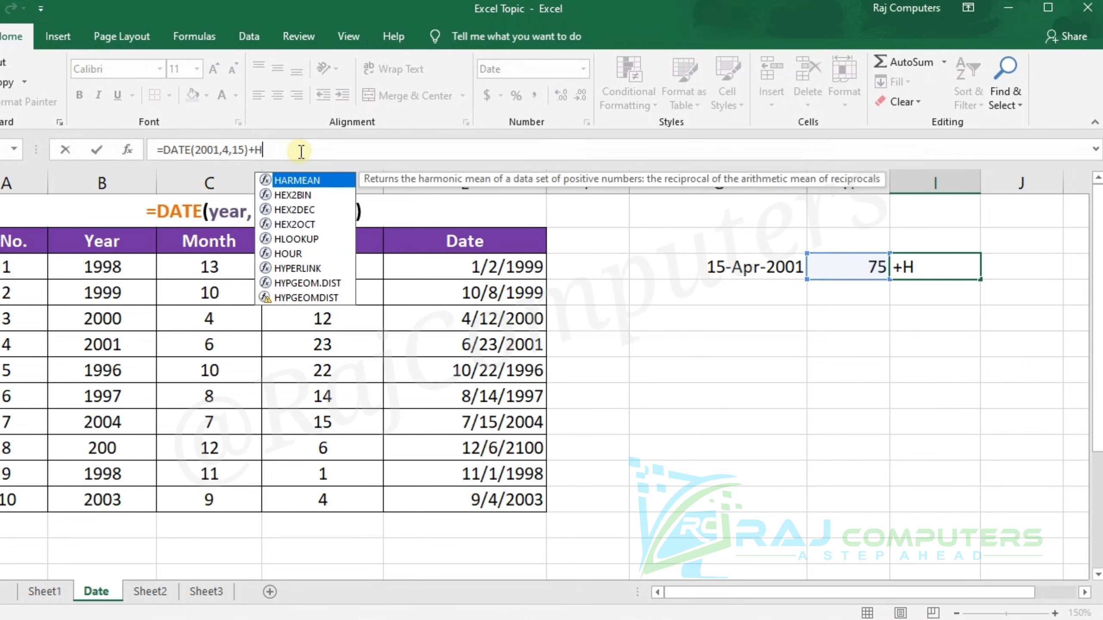
pyautogui.write('75')
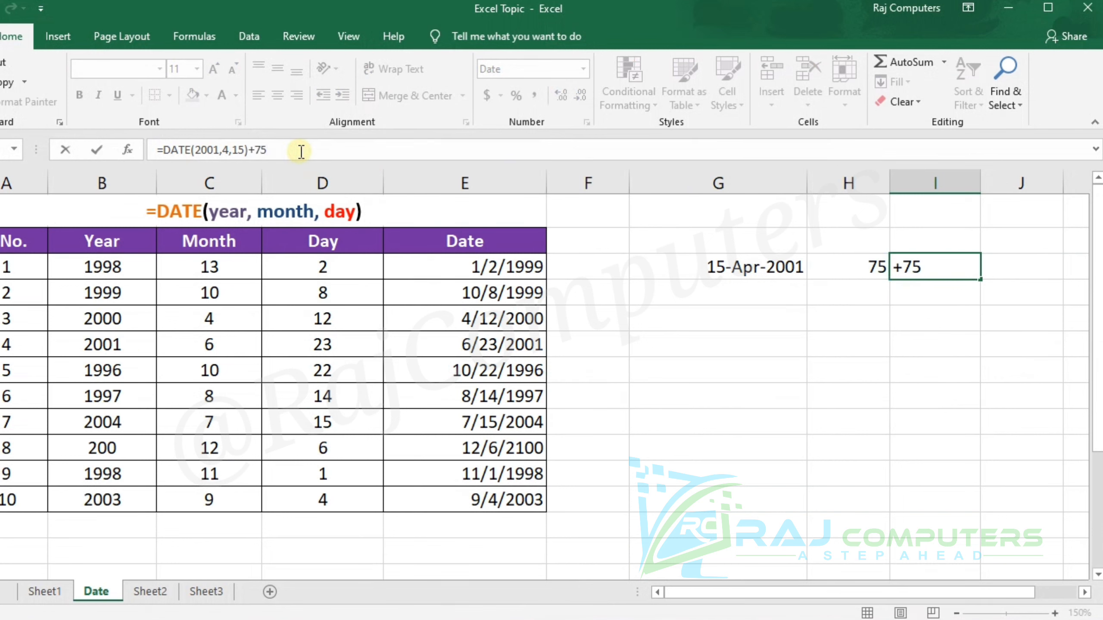
pyautogui.press('Return')
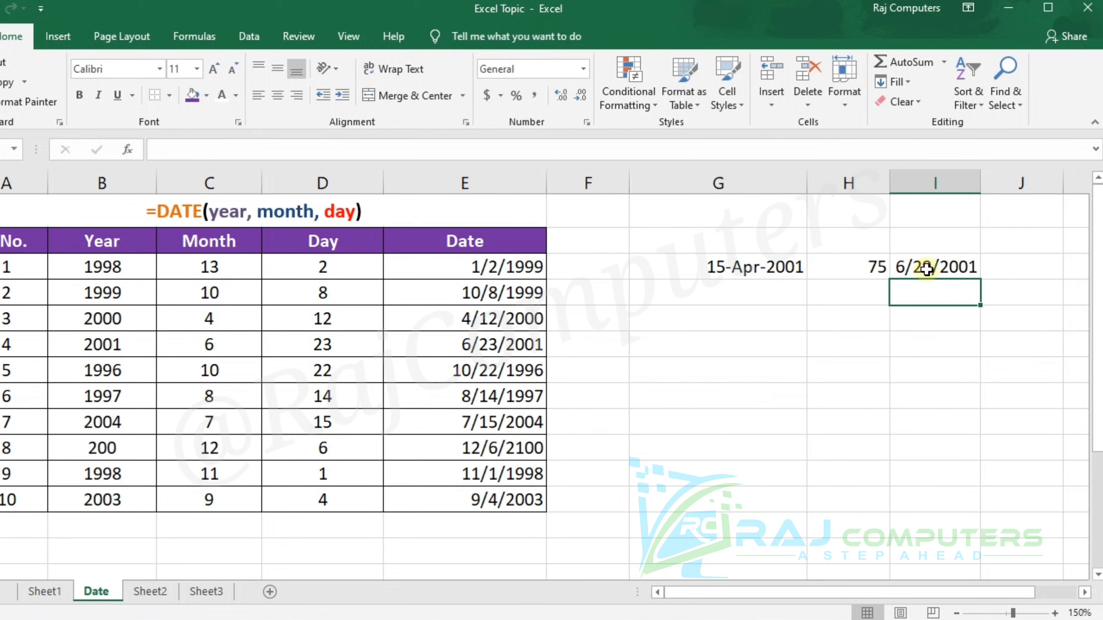
# Replace the fixed 75 in I3's formula with a reference to H3, making it =DATE(2001,4,15)+H3
pyautogui.click(927, 269)
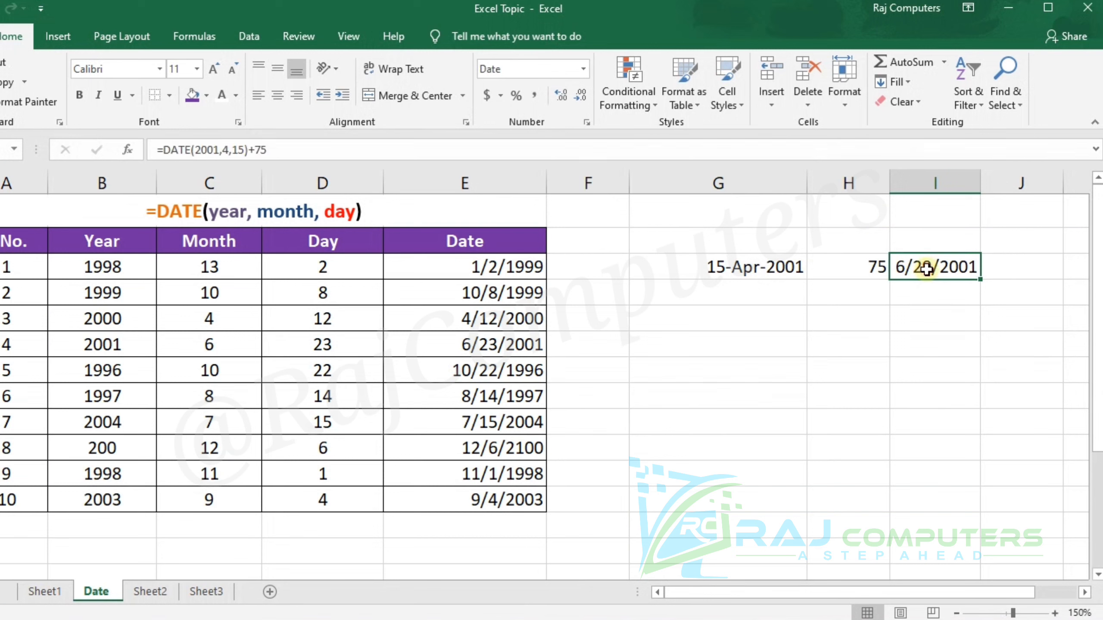
pyautogui.click(394, 150)
pyautogui.press('BackSpace')
pyautogui.press('BackSpace')
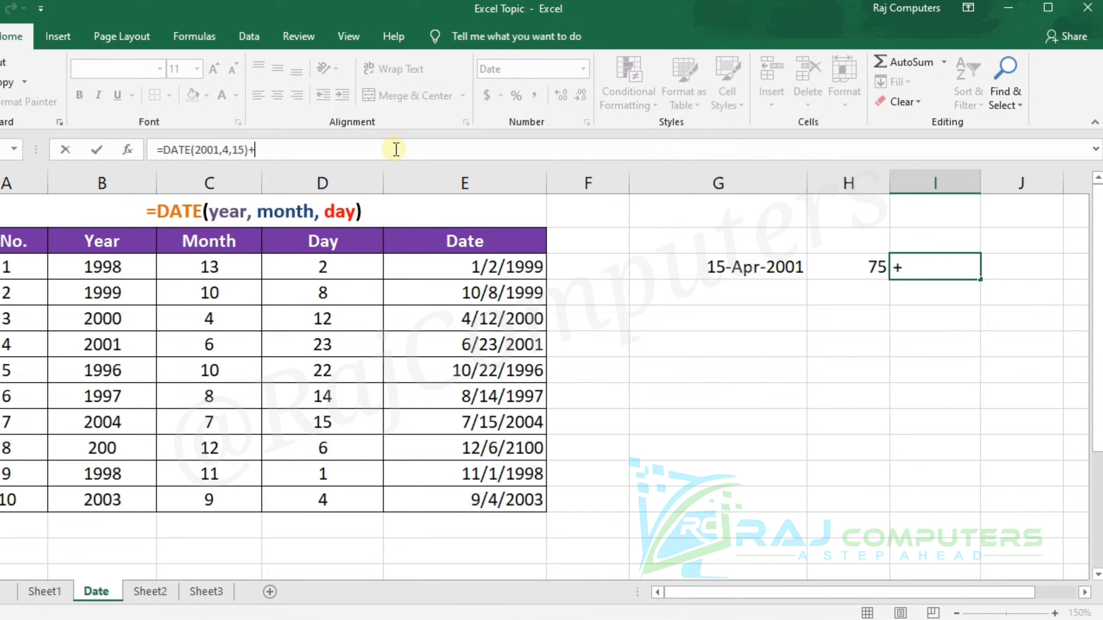
pyautogui.click(845, 268)
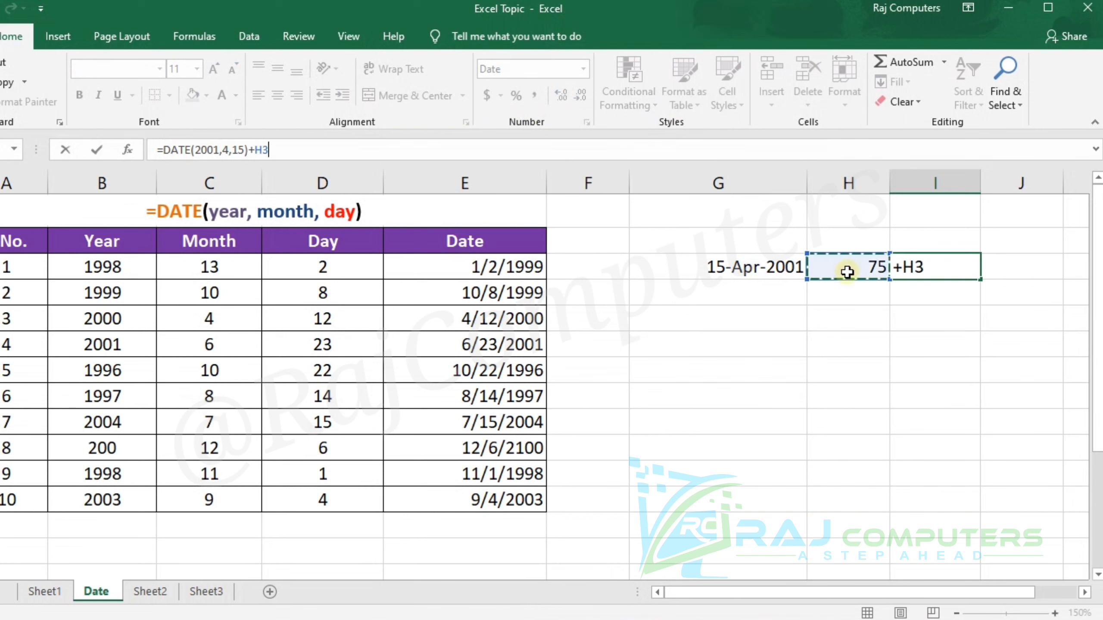
pyautogui.press('Return')
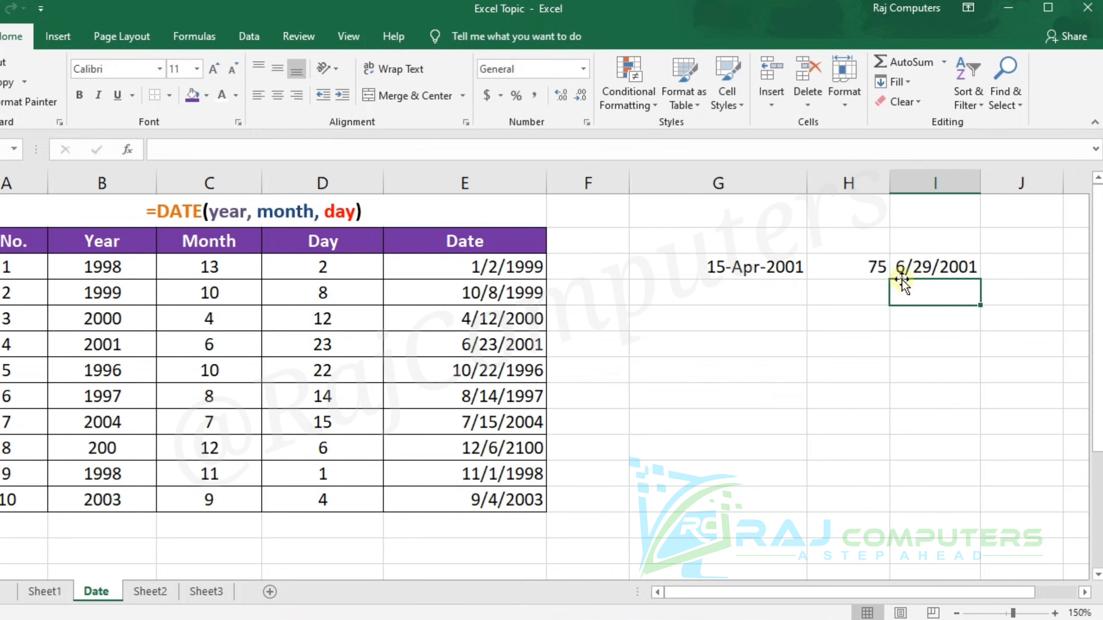
# Test the date formula in I3 by setting the number of days in H3 to 30 and to 36
pyautogui.click(860, 269)
pyautogui.write('30')
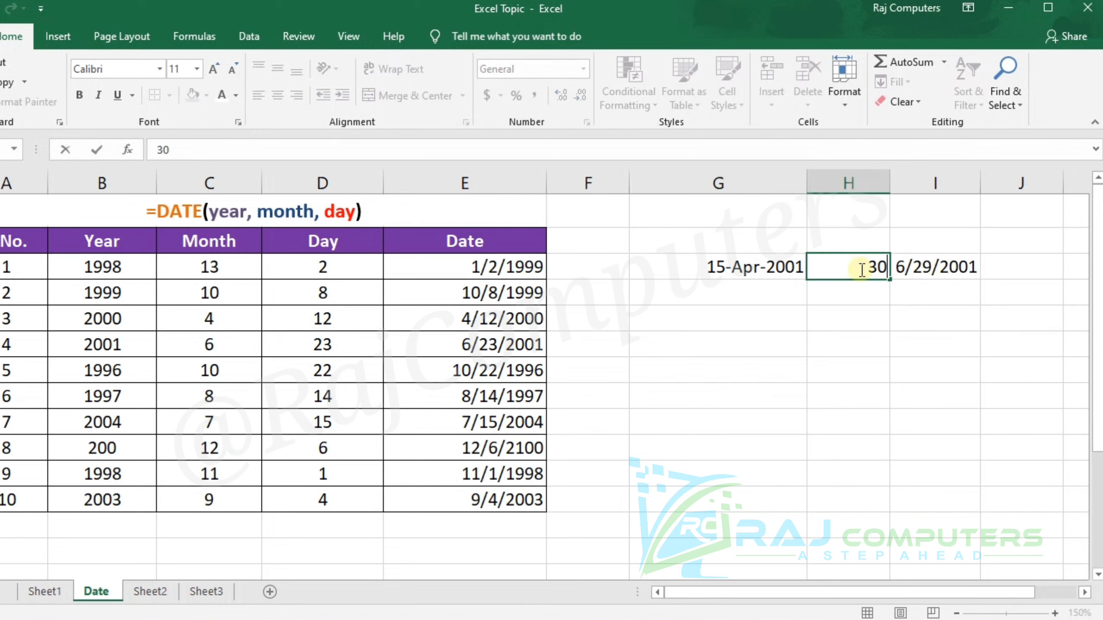
pyautogui.press('Return')
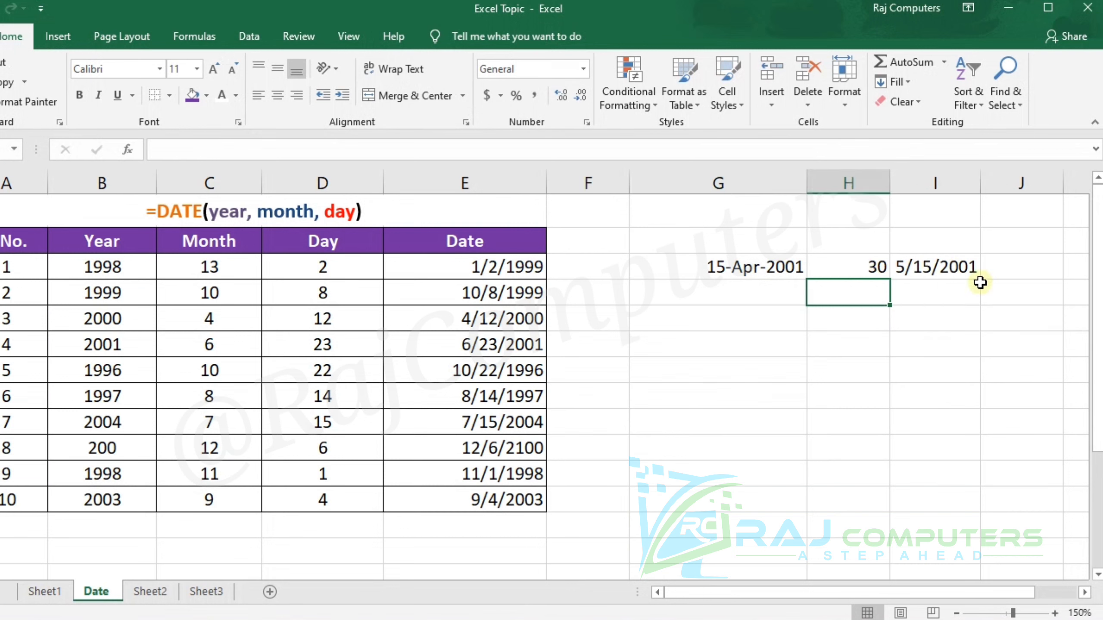
pyautogui.click(862, 270)
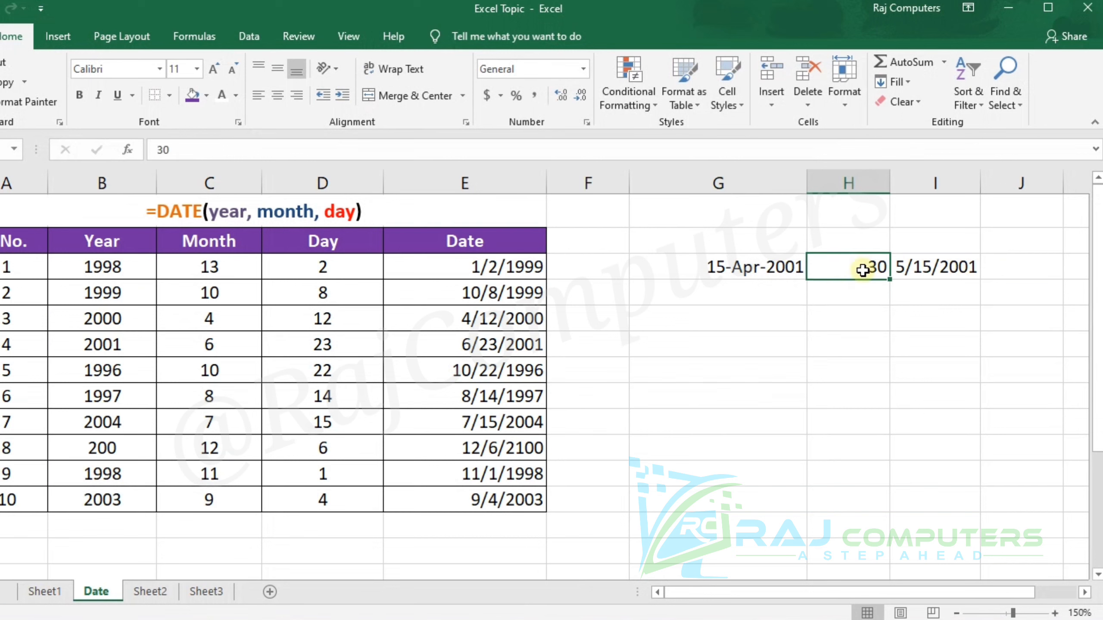
pyautogui.doubleClick(862, 270)
pyautogui.press('BackSpace')
pyautogui.write('6')
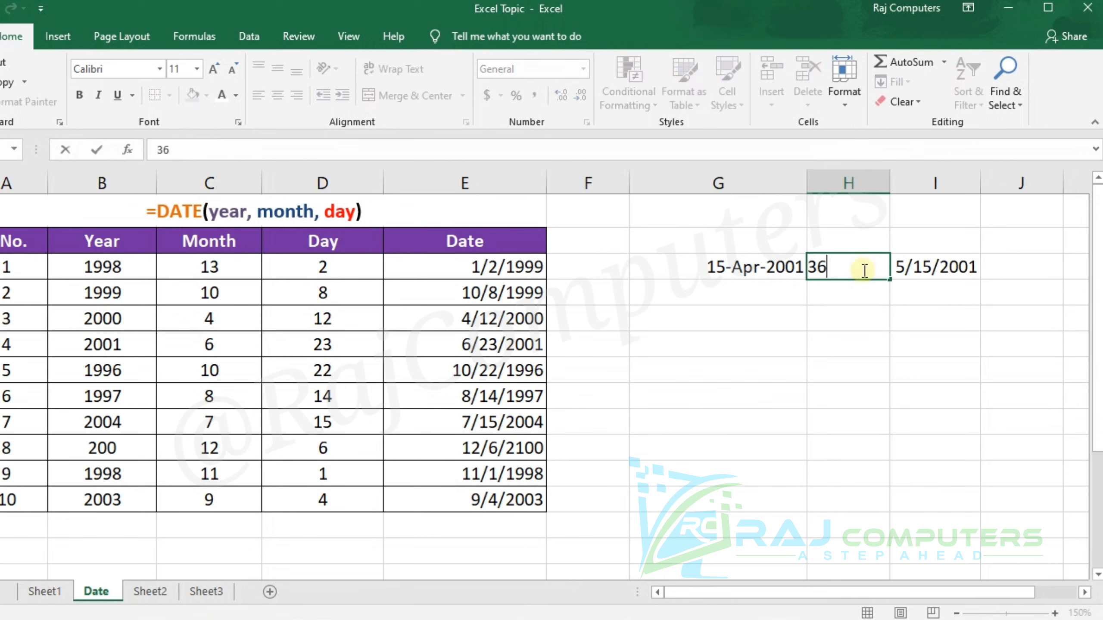
pyautogui.press('Return')
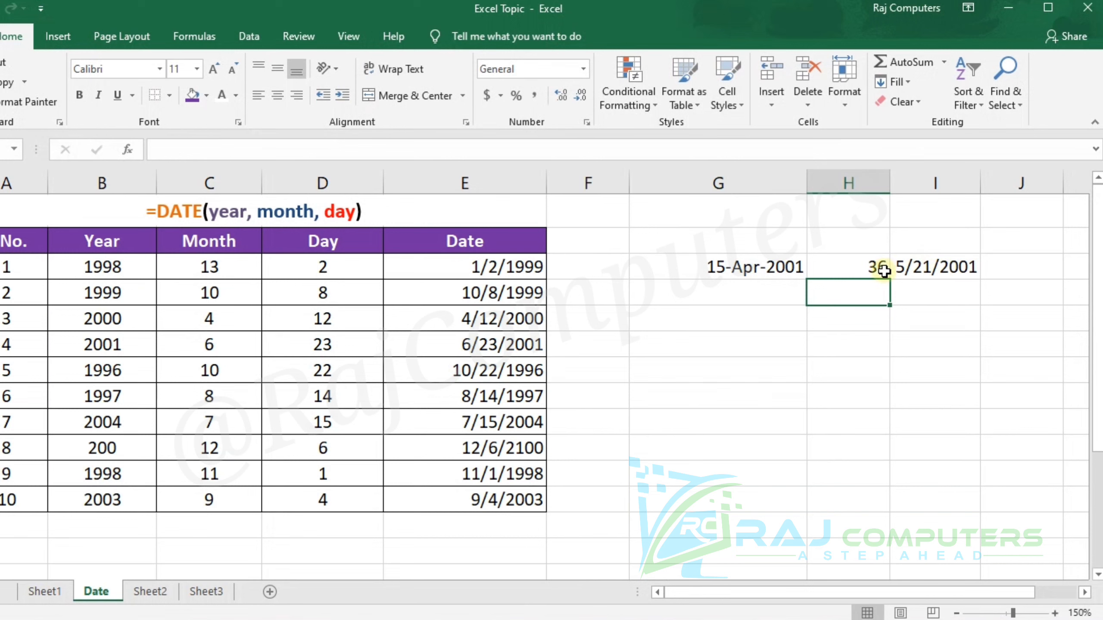
# Set the number of days in H3 to 365 to test the date addition over a full year
pyautogui.click(868, 270)
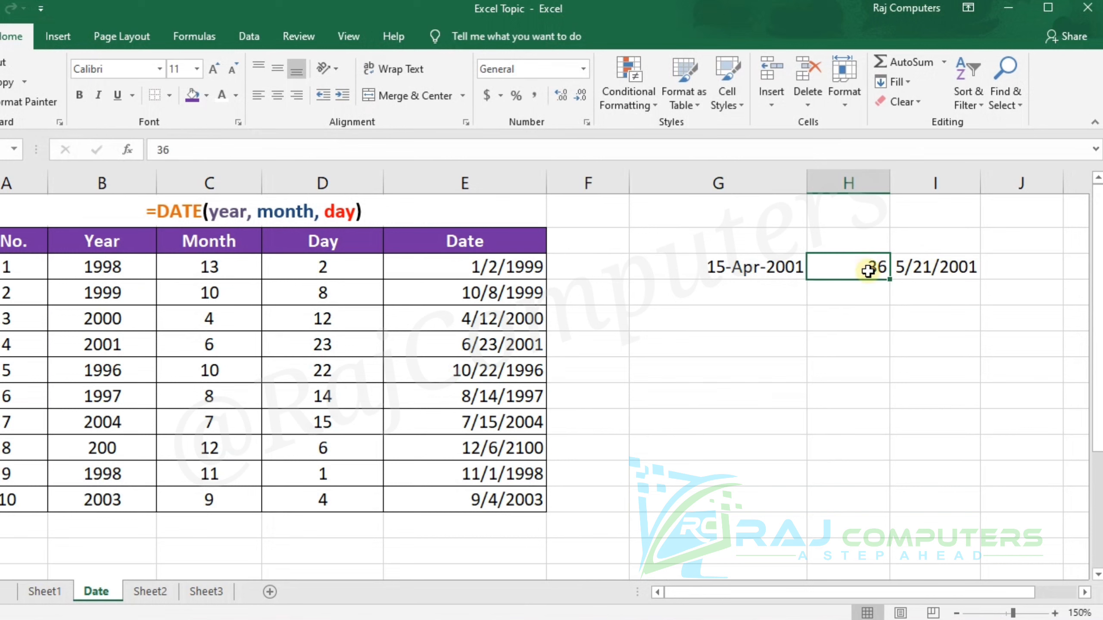
pyautogui.write('365')
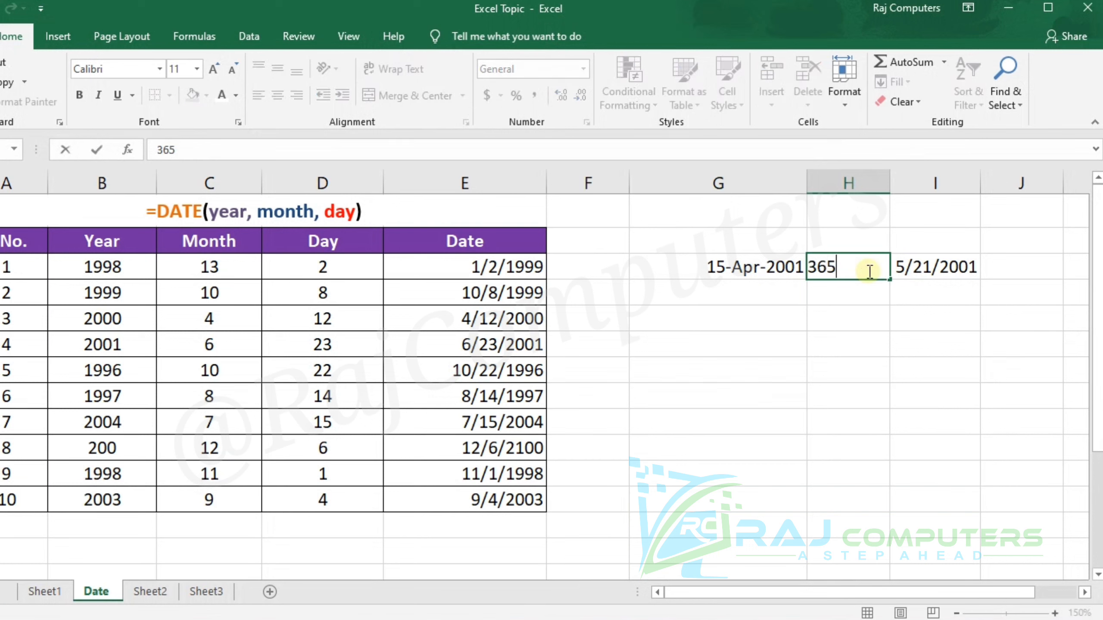
pyautogui.press('Return')
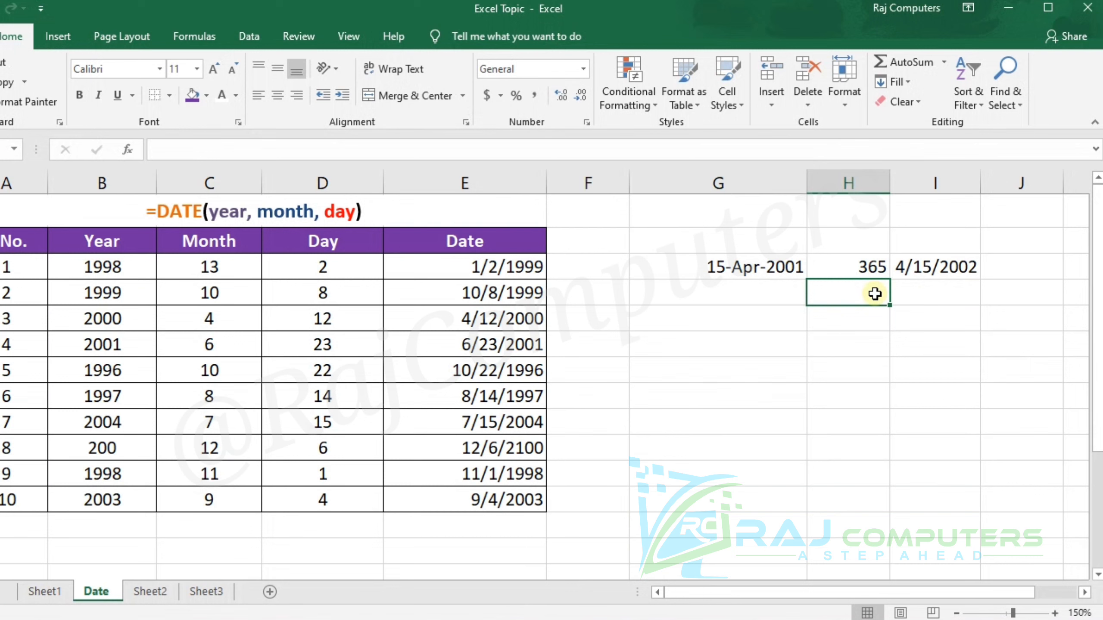
# Copy the date in G3 to G4 and enter 30 as the number of days in H4
pyautogui.click(748, 273)
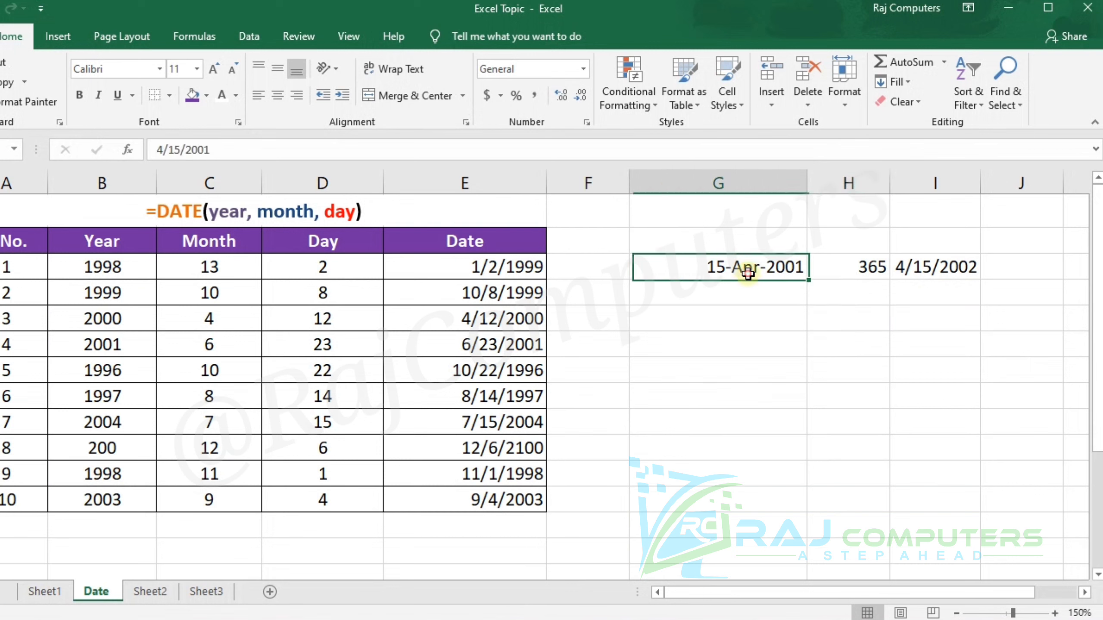
pyautogui.hotkey('ctrl', 'c')
pyautogui.click(769, 291)
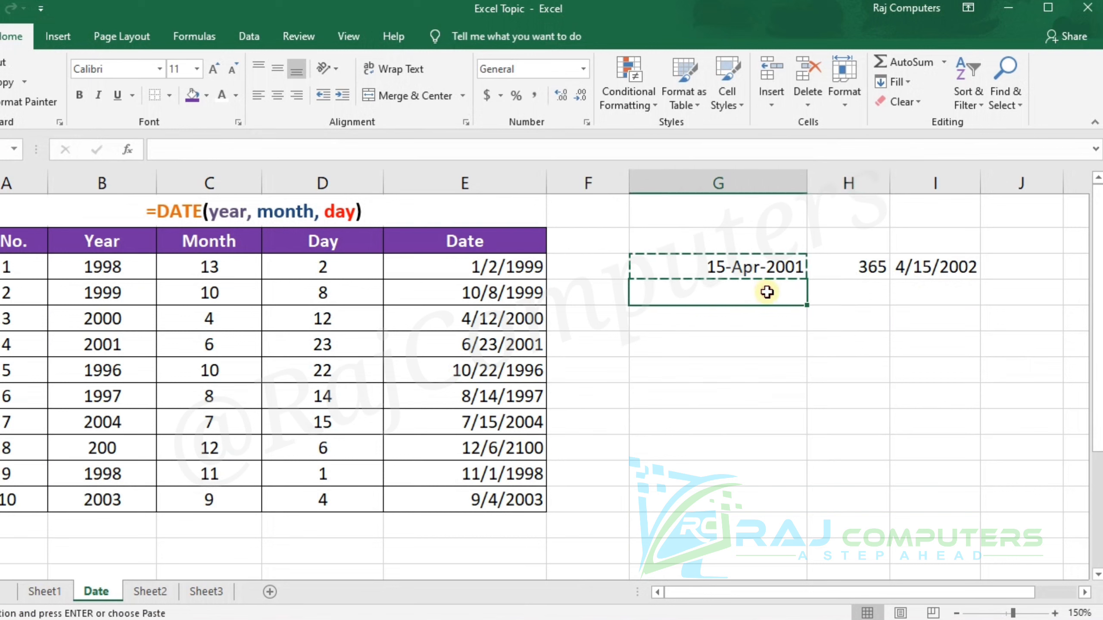
pyautogui.hotkey('ctrl', 'v')
pyautogui.click(879, 291)
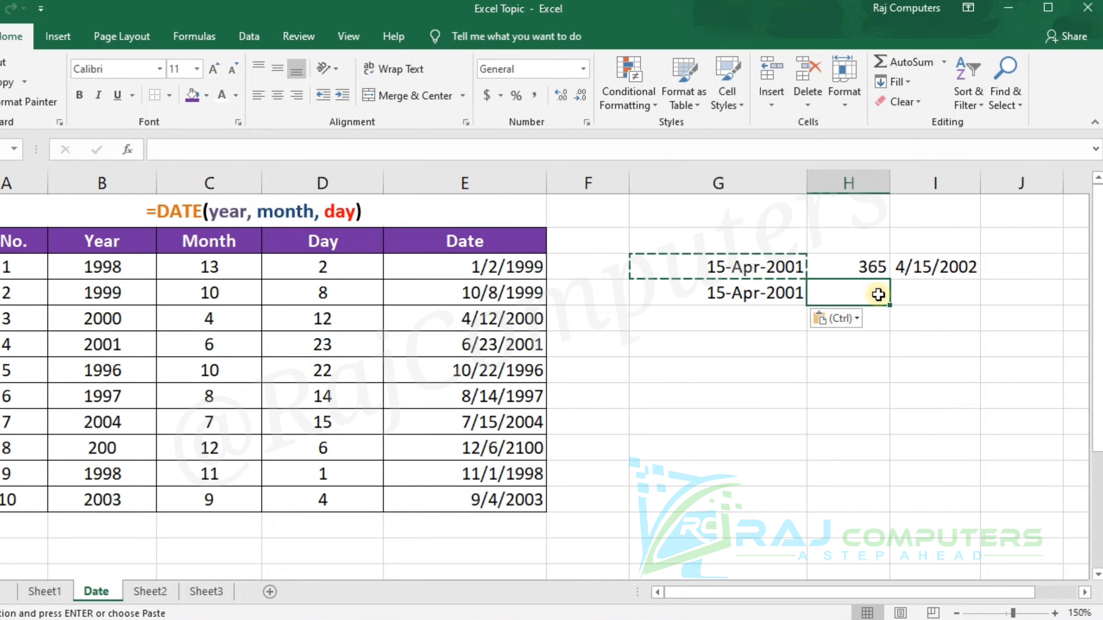
pyautogui.click(918, 292)
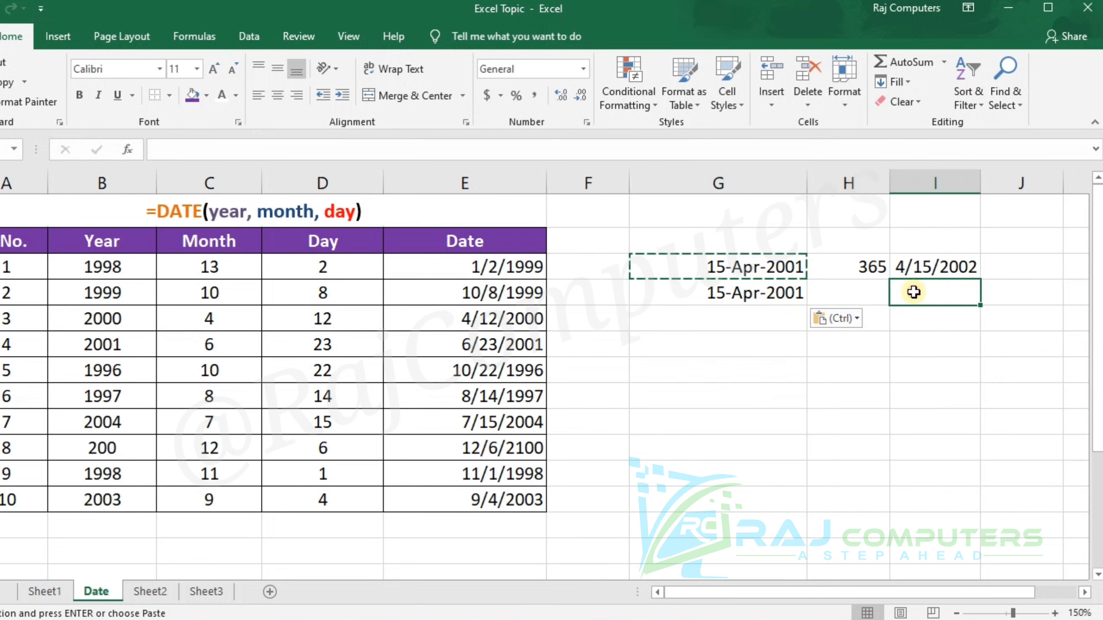
pyautogui.click(856, 292)
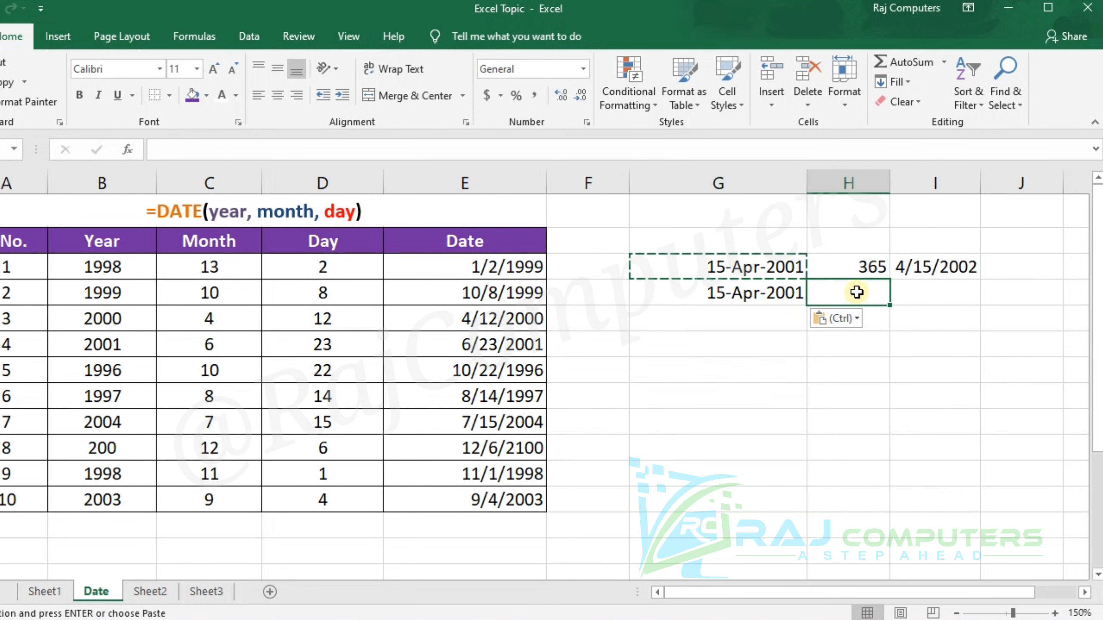
pyautogui.write('30')
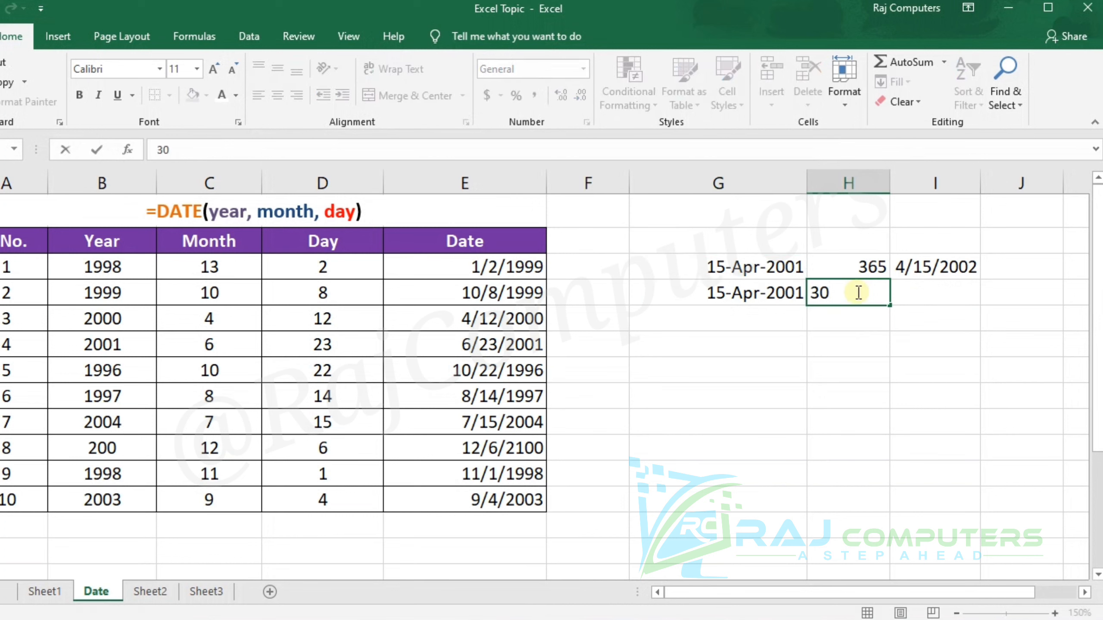
pyautogui.press('Return')
# Enter the formula =DATE(2001,4,15)-H4 in cell I4 to subtract the days in H4 from the date
pyautogui.click(912, 299)
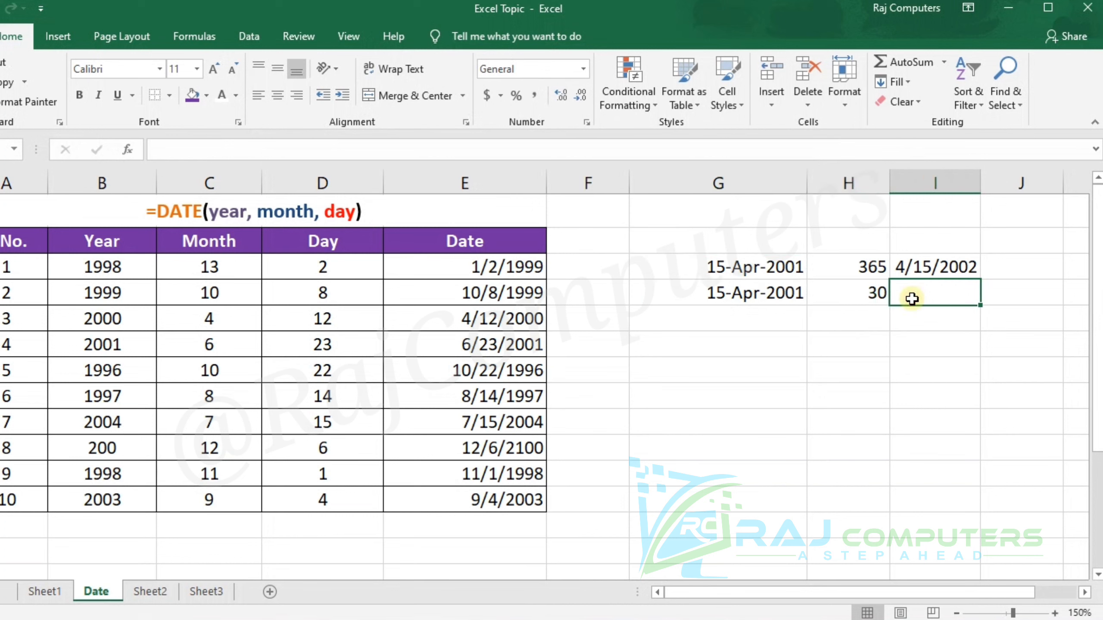
pyautogui.write('=date')
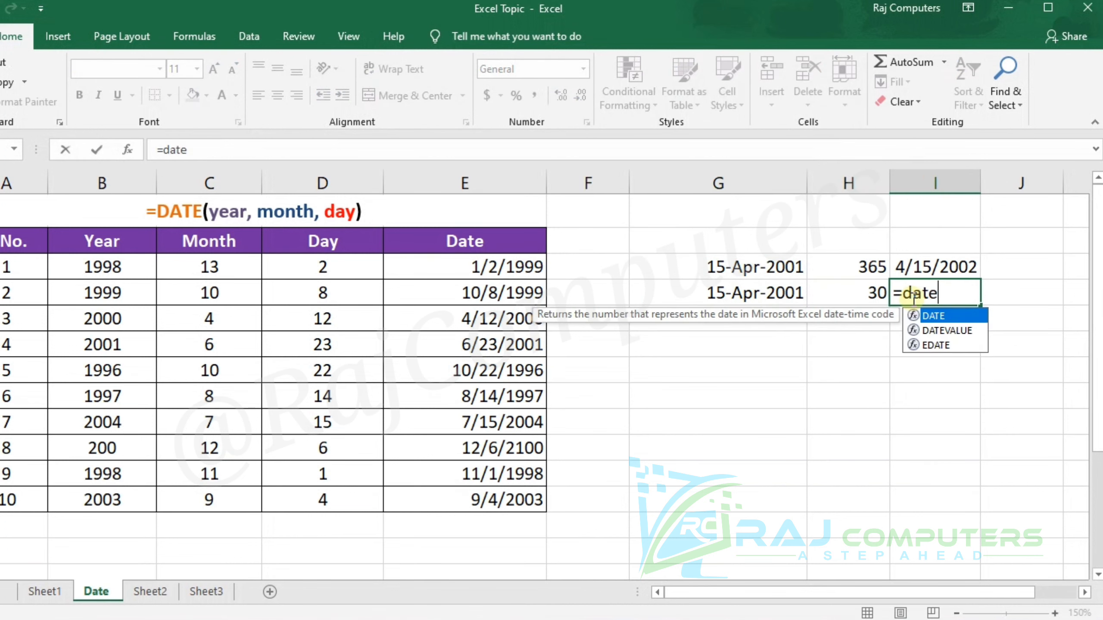
pyautogui.write('(')
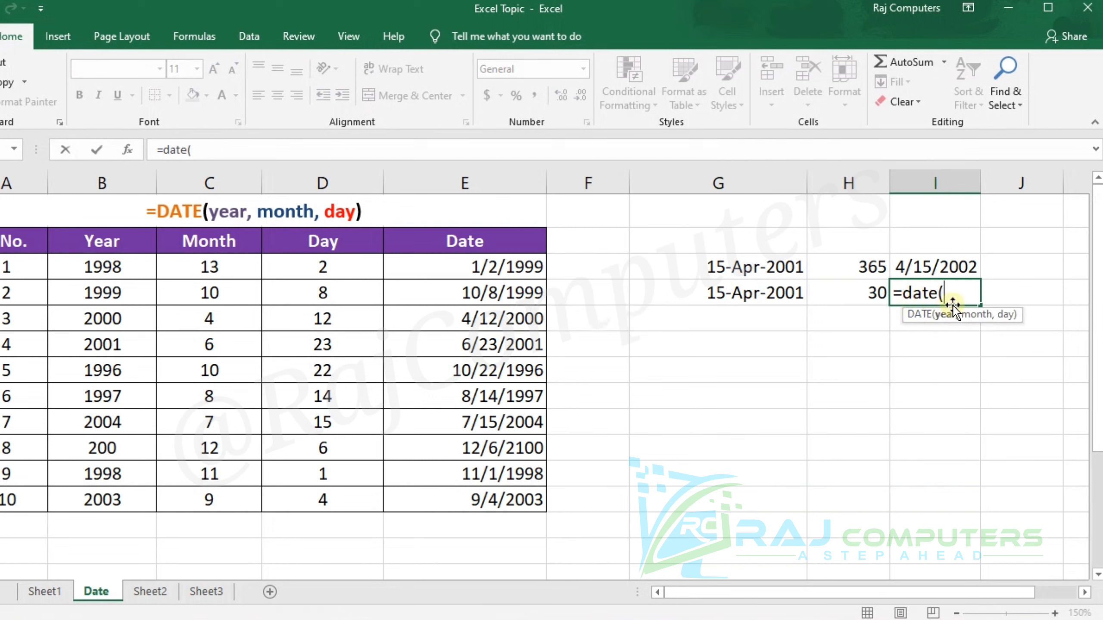
pyautogui.write('2001,')
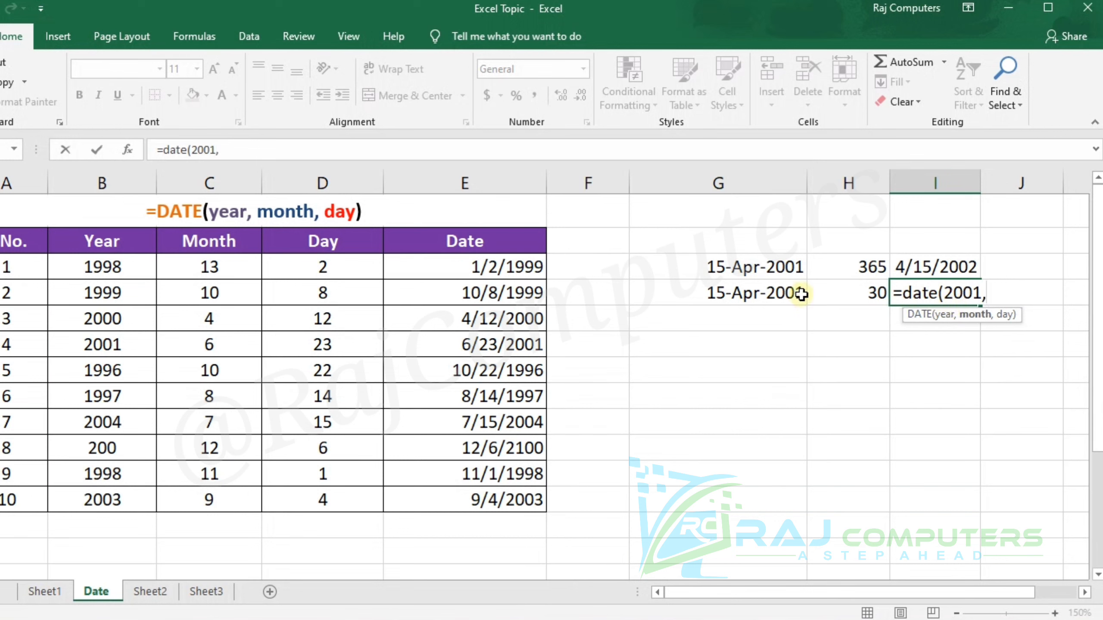
pyautogui.write('4,')
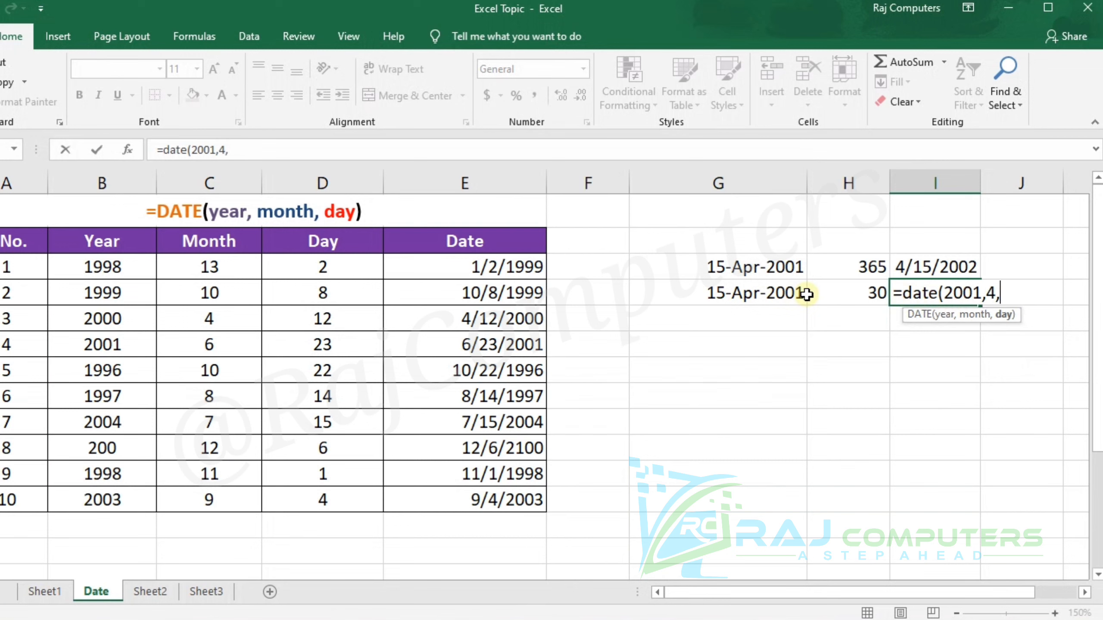
pyautogui.write('15)-')
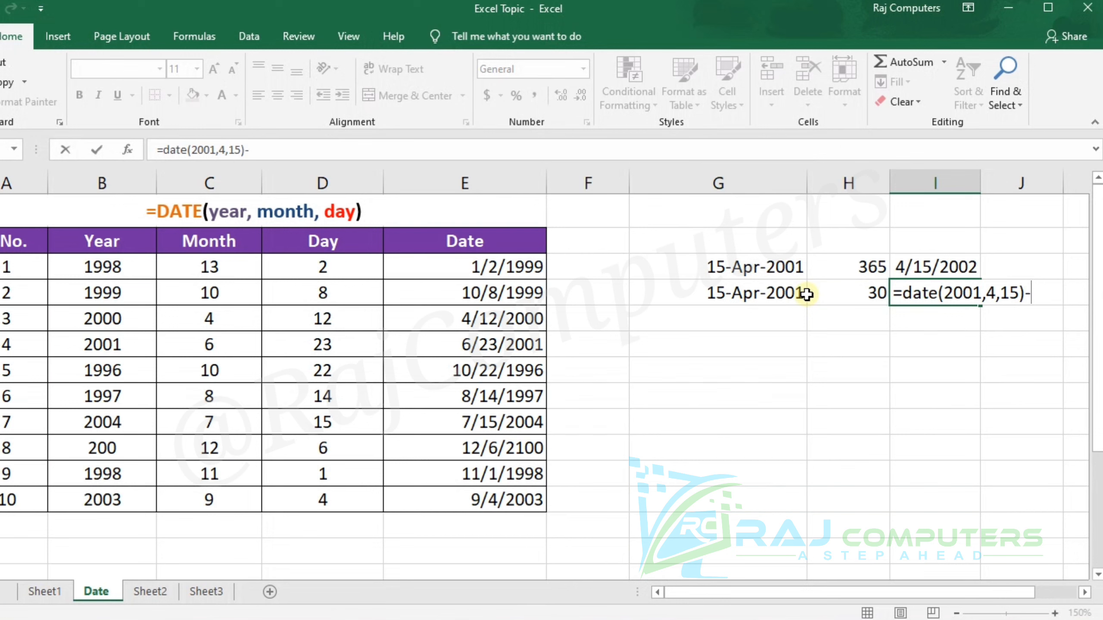
pyautogui.click(860, 296)
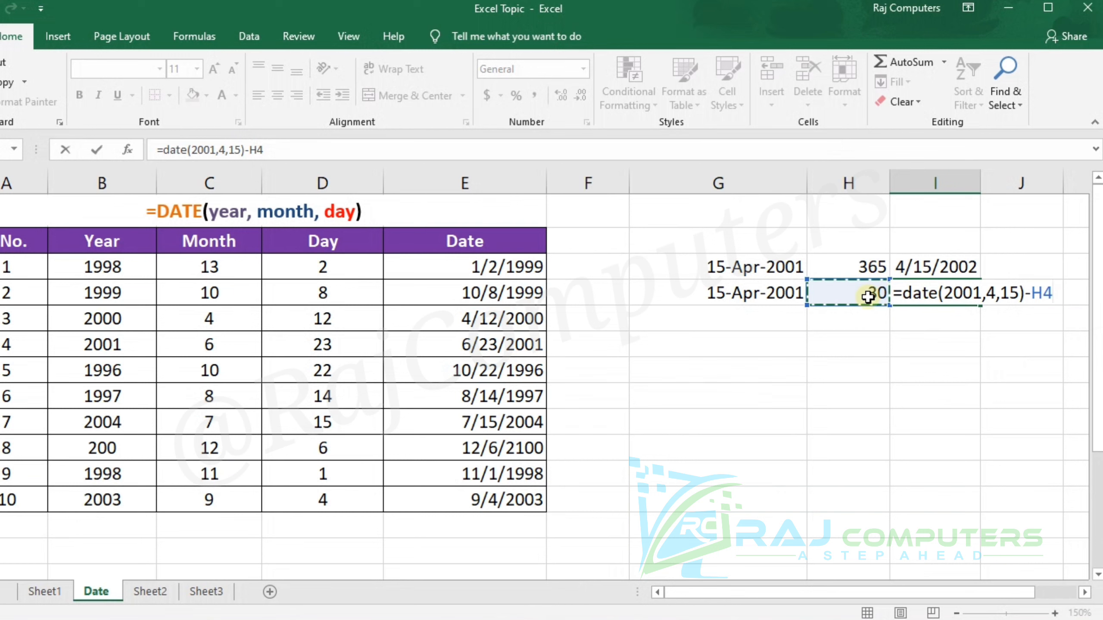
pyautogui.press('Return')
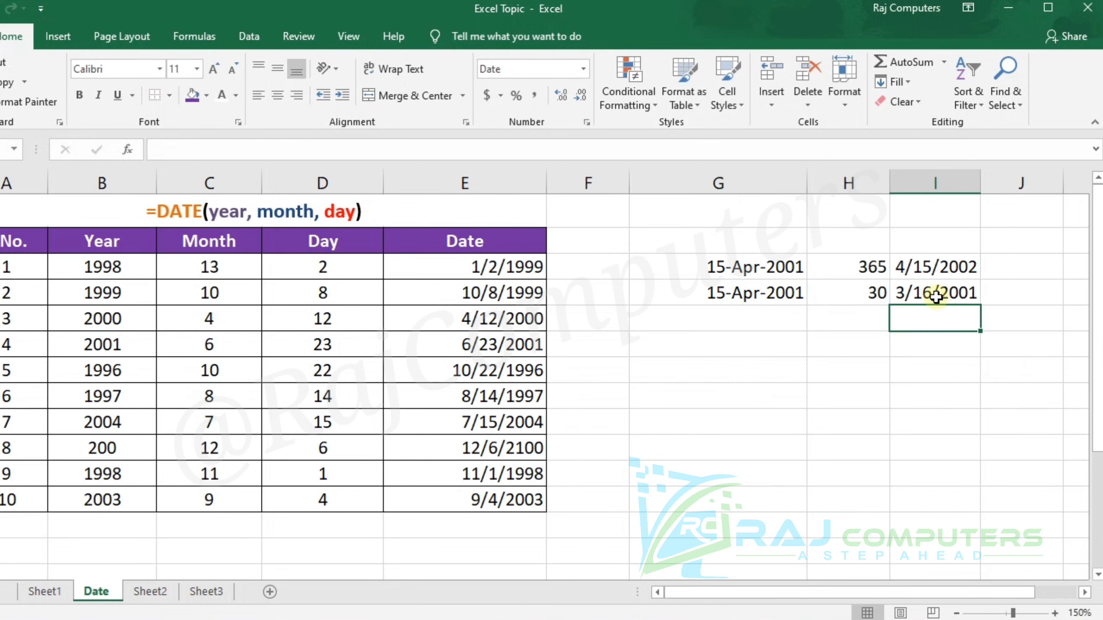
# Test the subtraction formula in I4 by setting the number of days in H4 to 365, 60 and 45
pyautogui.click(869, 291)
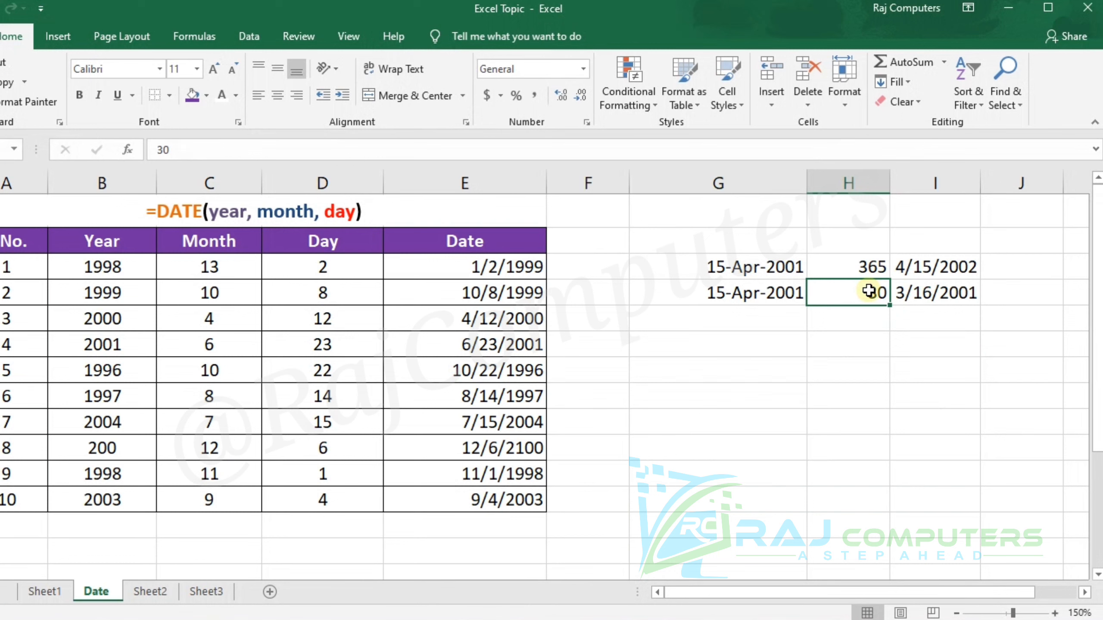
pyautogui.write('365')
pyautogui.press('Return')
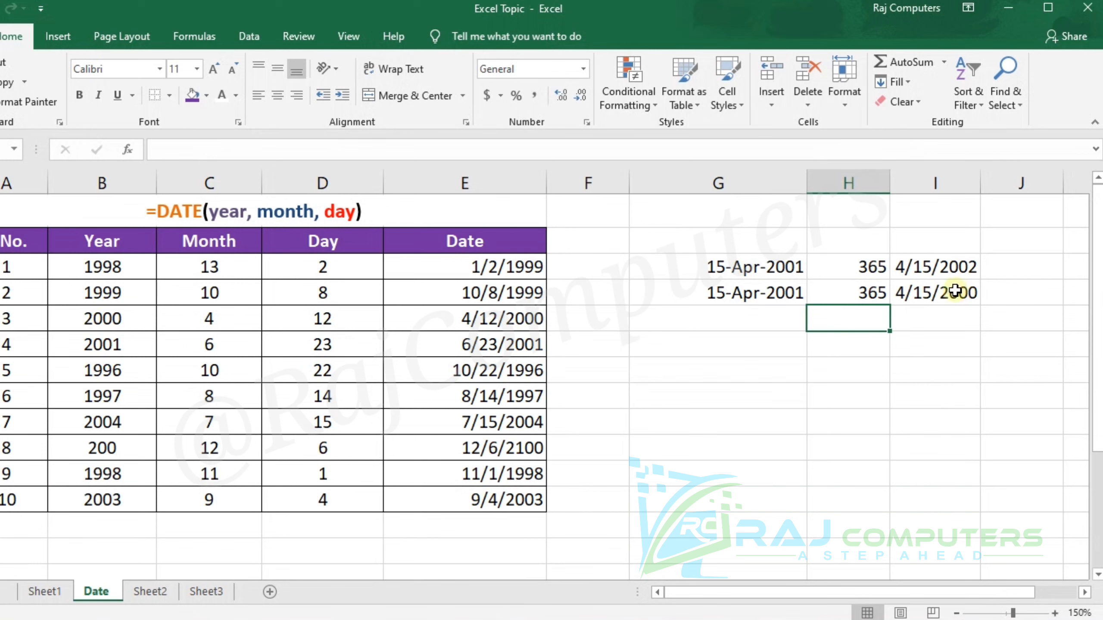
pyautogui.click(869, 298)
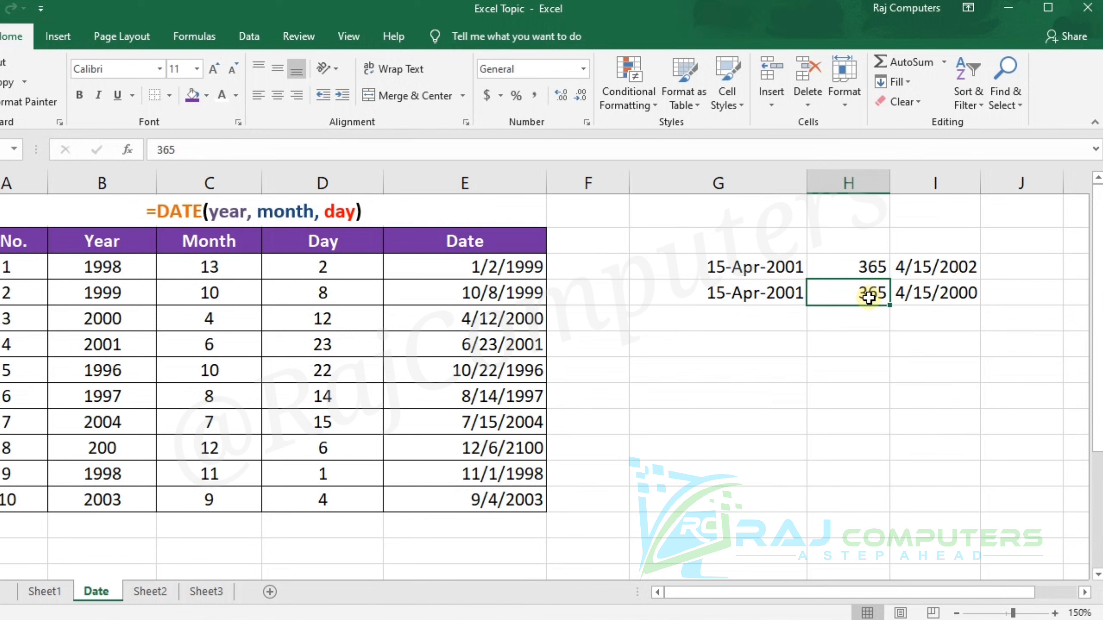
pyautogui.write('60')
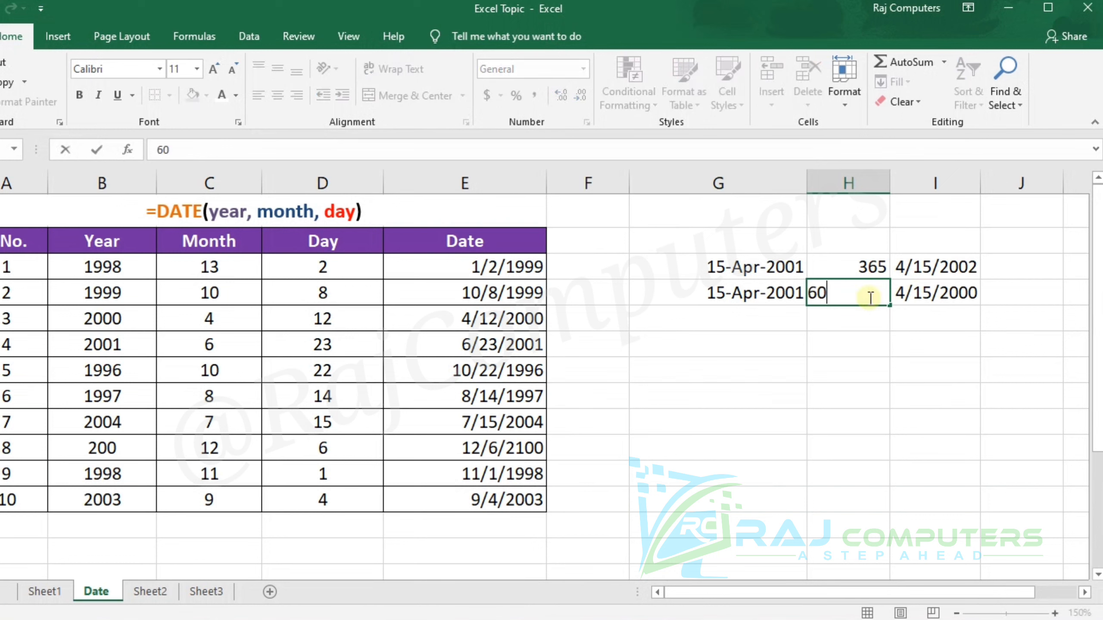
pyautogui.press('Return')
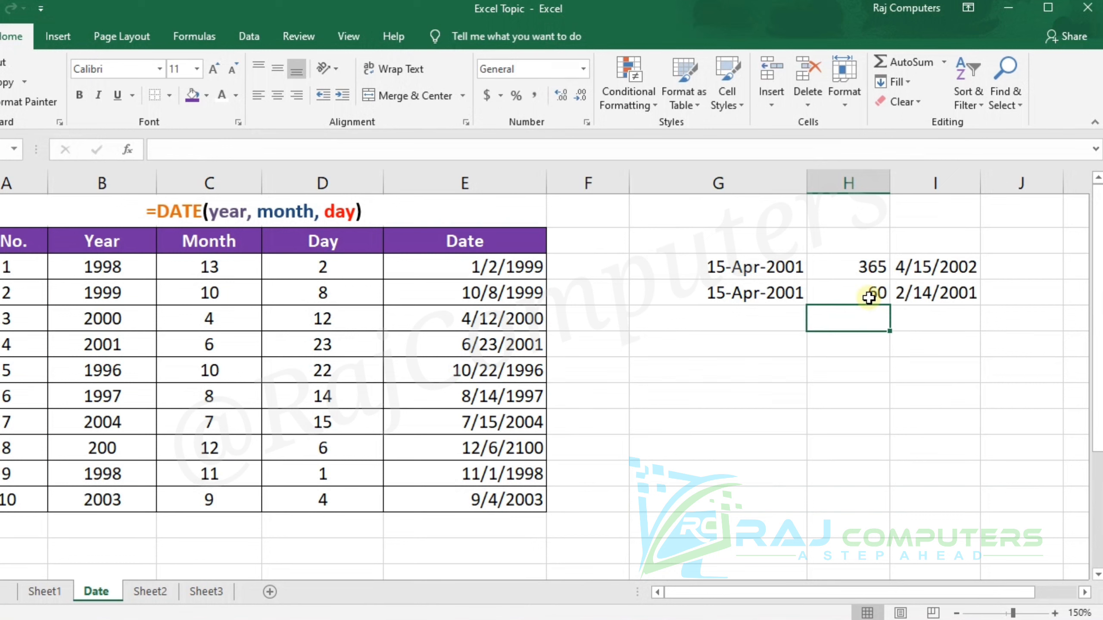
pyautogui.click(872, 298)
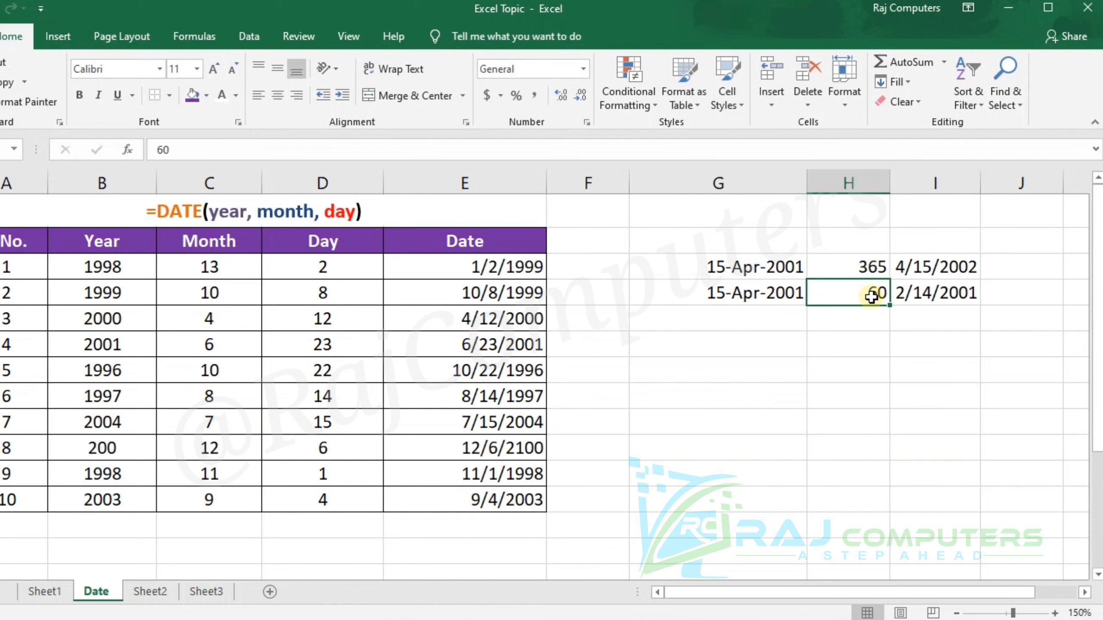
pyautogui.write('45')
pyautogui.press('Return')
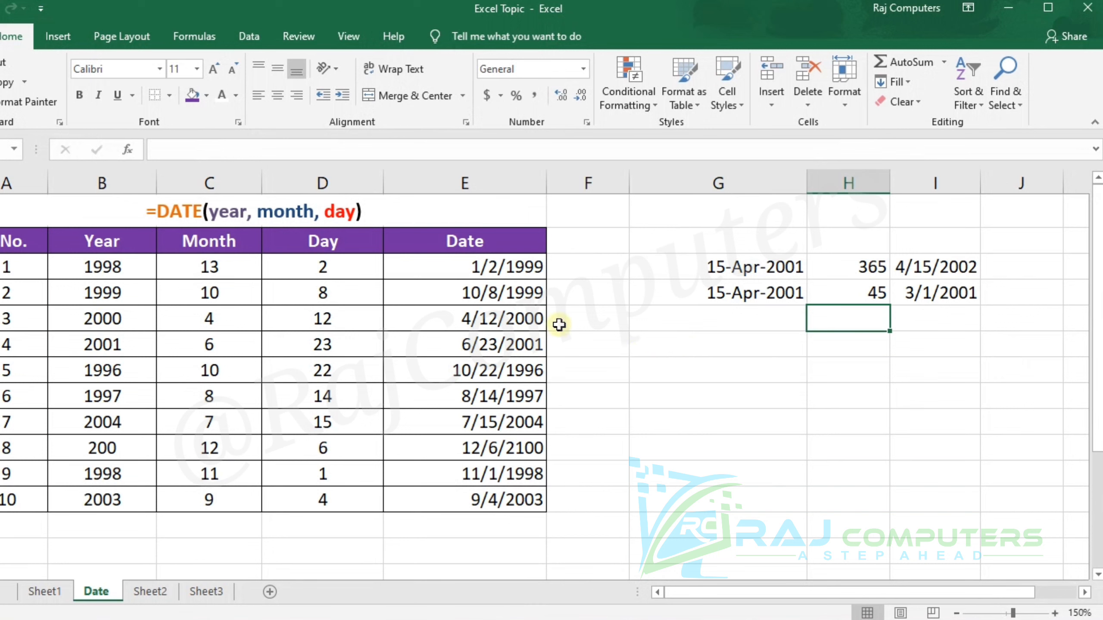
# Copy the first record's year, month and day from B3:D3 to the cells starting at F6
pyautogui.moveTo(105, 269); pyautogui.dragTo(287, 268)
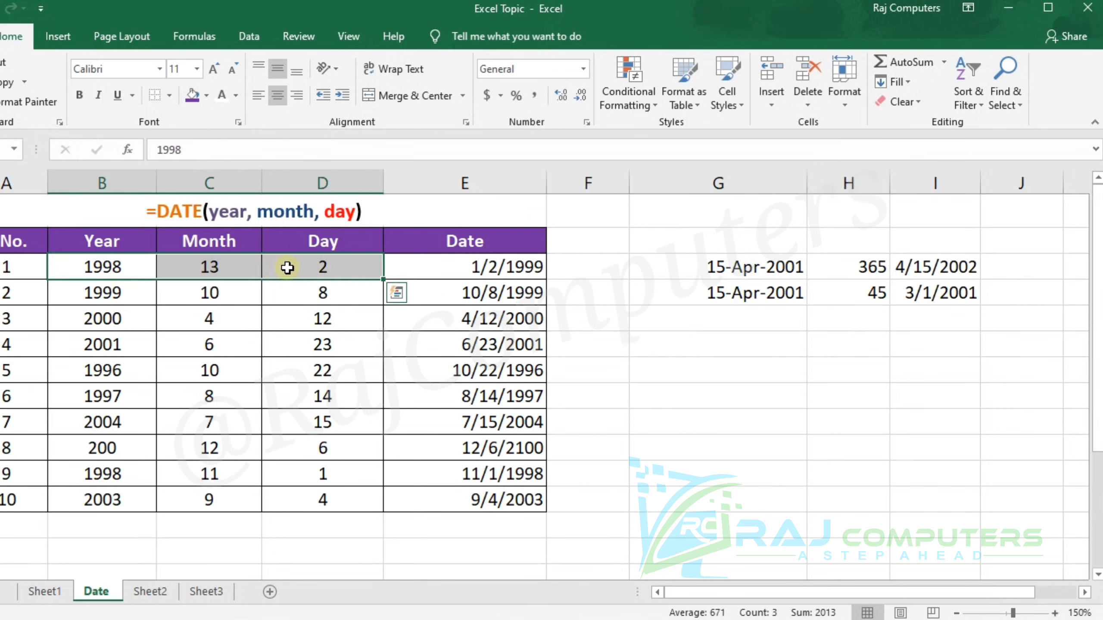
pyautogui.hotkey('ctrl', 'c')
pyautogui.click(596, 345)
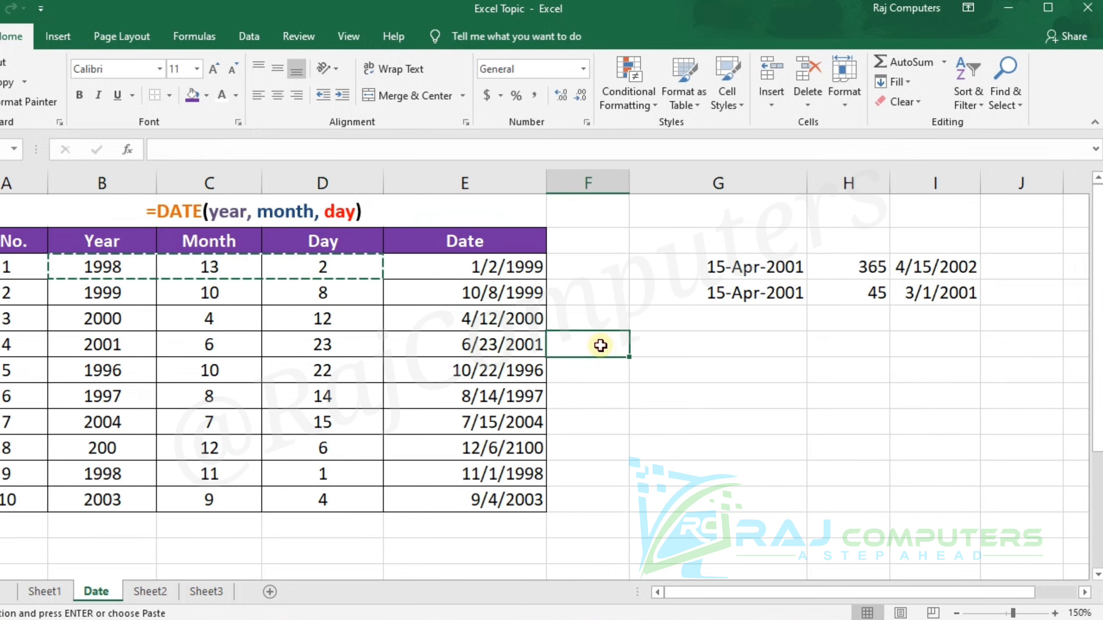
pyautogui.hotkey('ctrl', 'v')
# Enter the formula =DATE(F6,G6,H6)+F8 in cell G8 to add the days in F8 to the copied record's date
pyautogui.click(822, 397)
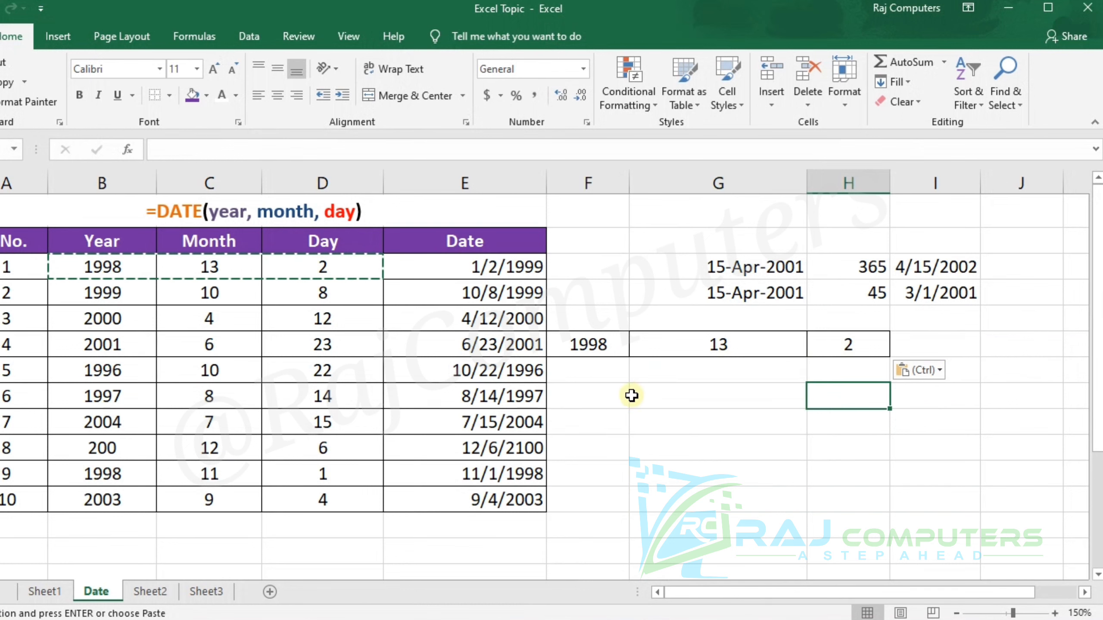
pyautogui.click(664, 398)
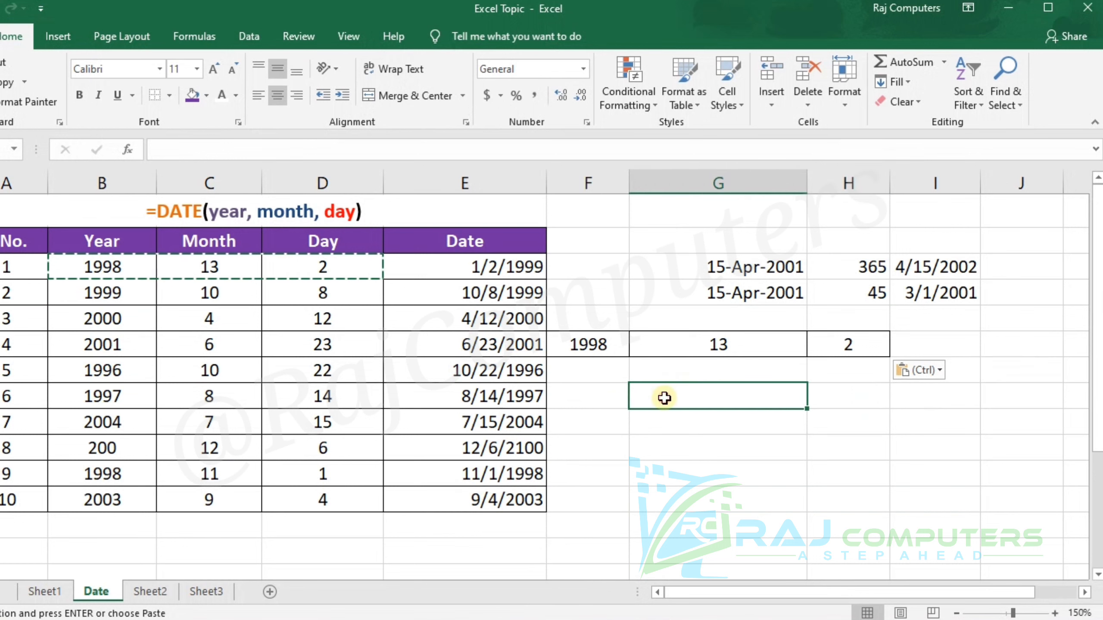
pyautogui.write('=')
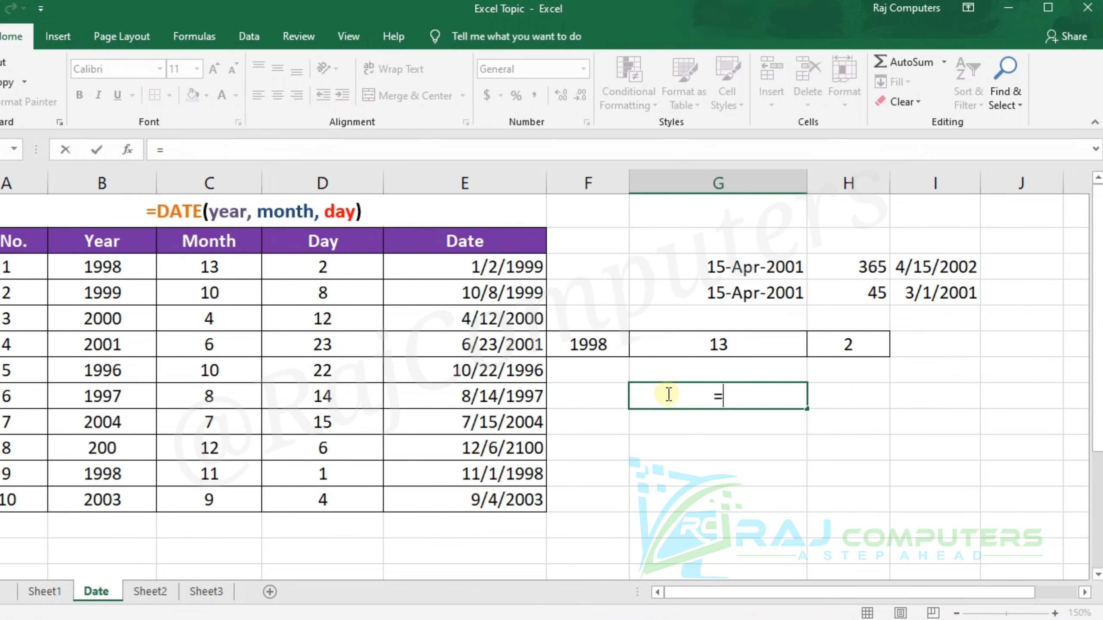
pyautogui.write('date')
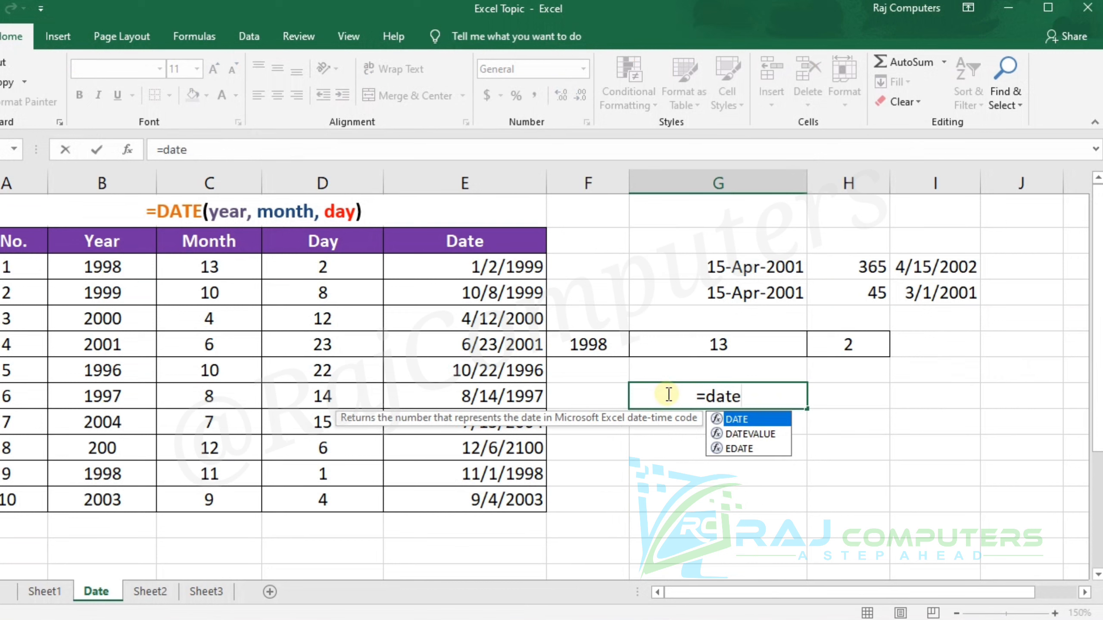
pyautogui.write('(')
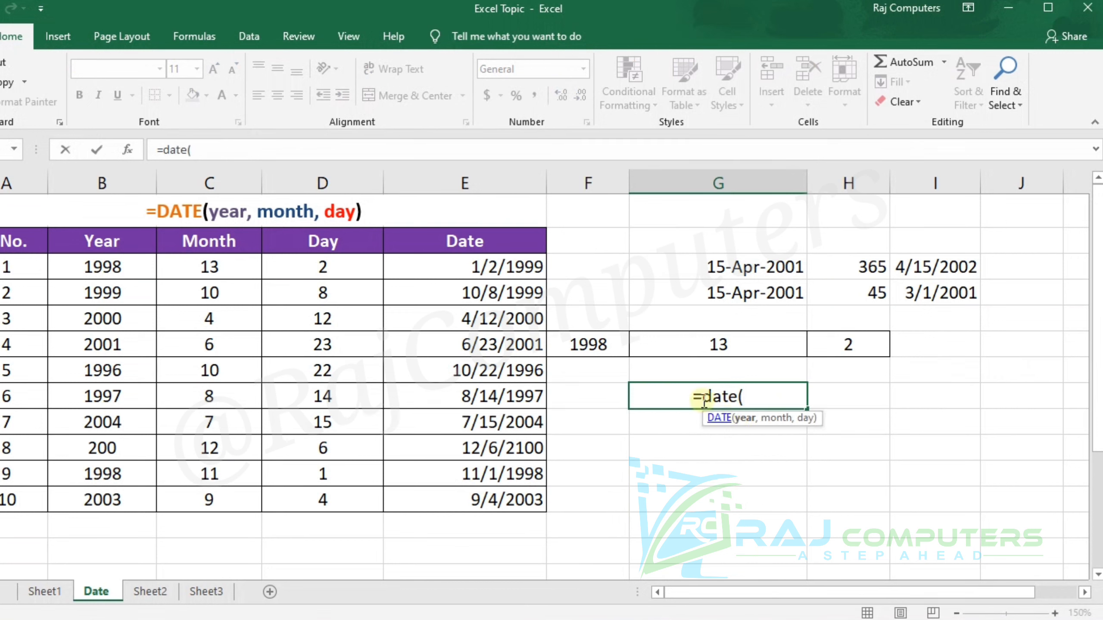
pyautogui.click(599, 345)
pyautogui.write(',')
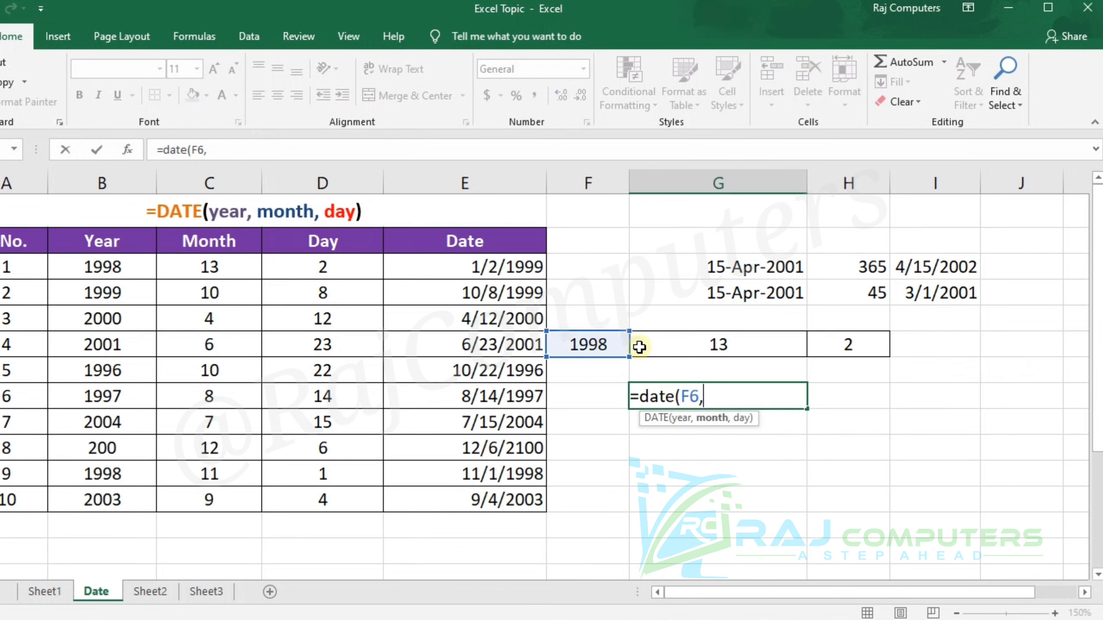
pyautogui.click(733, 345)
pyautogui.write(',')
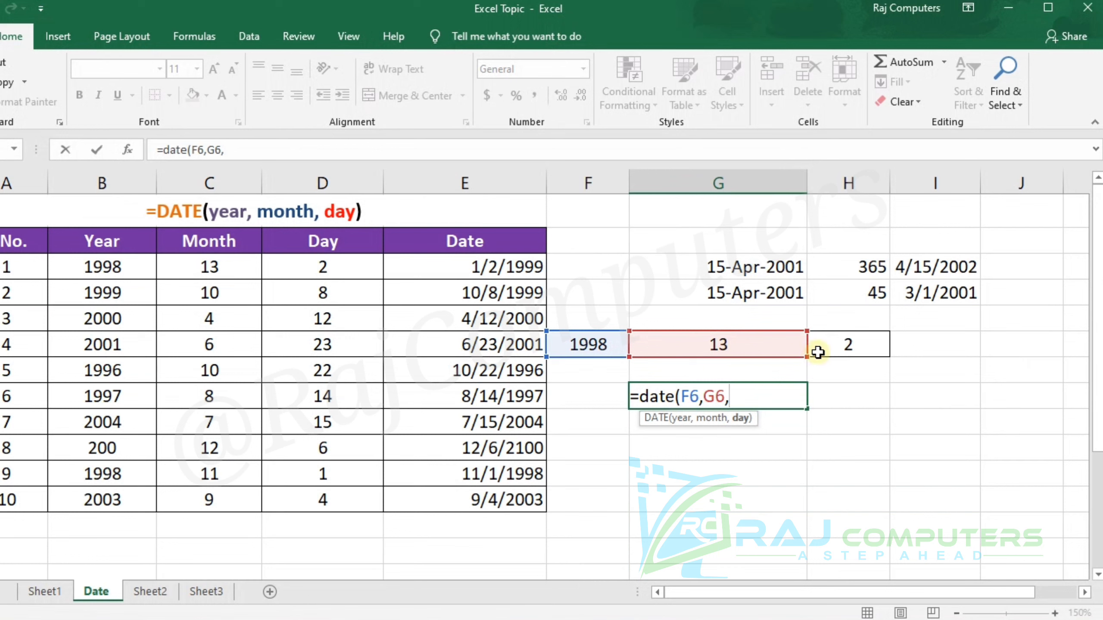
pyautogui.click(831, 349)
pyautogui.write(')')
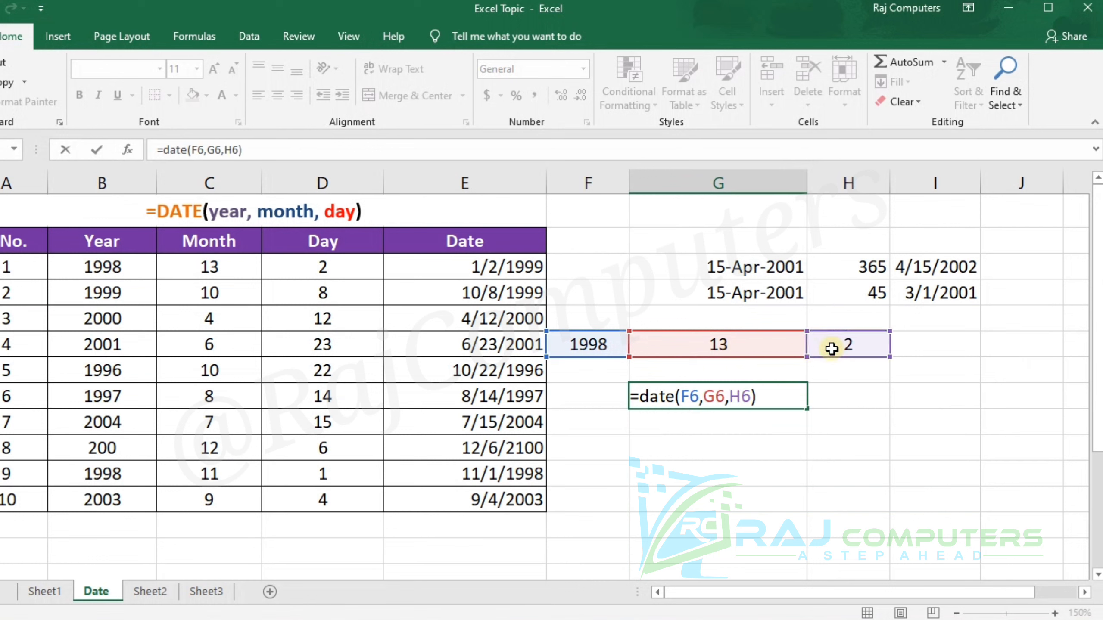
pyautogui.write('+')
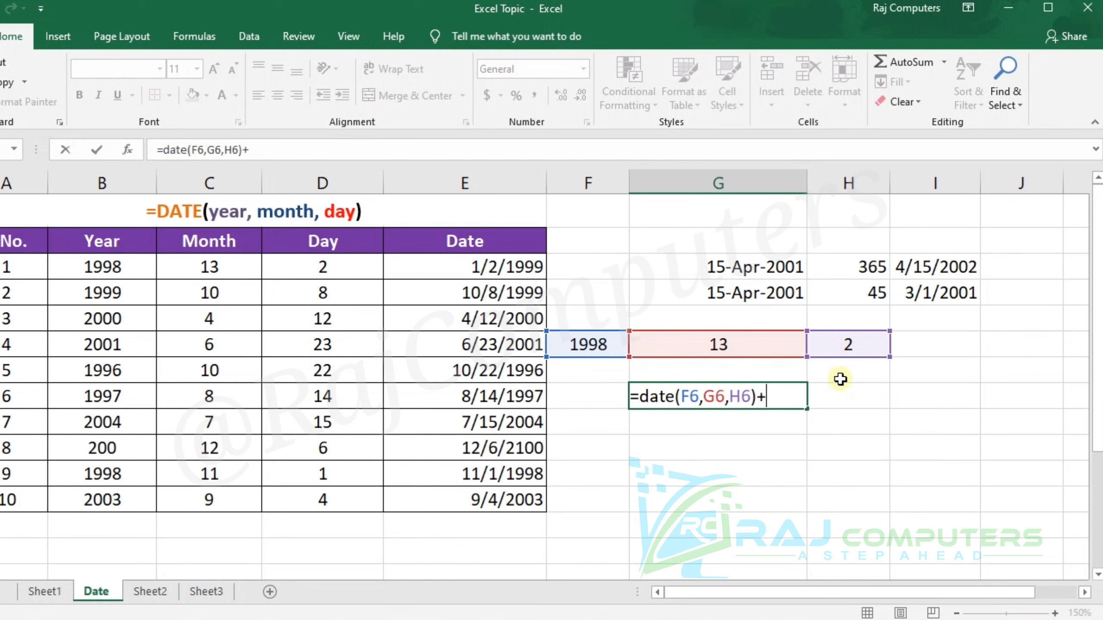
pyautogui.click(600, 399)
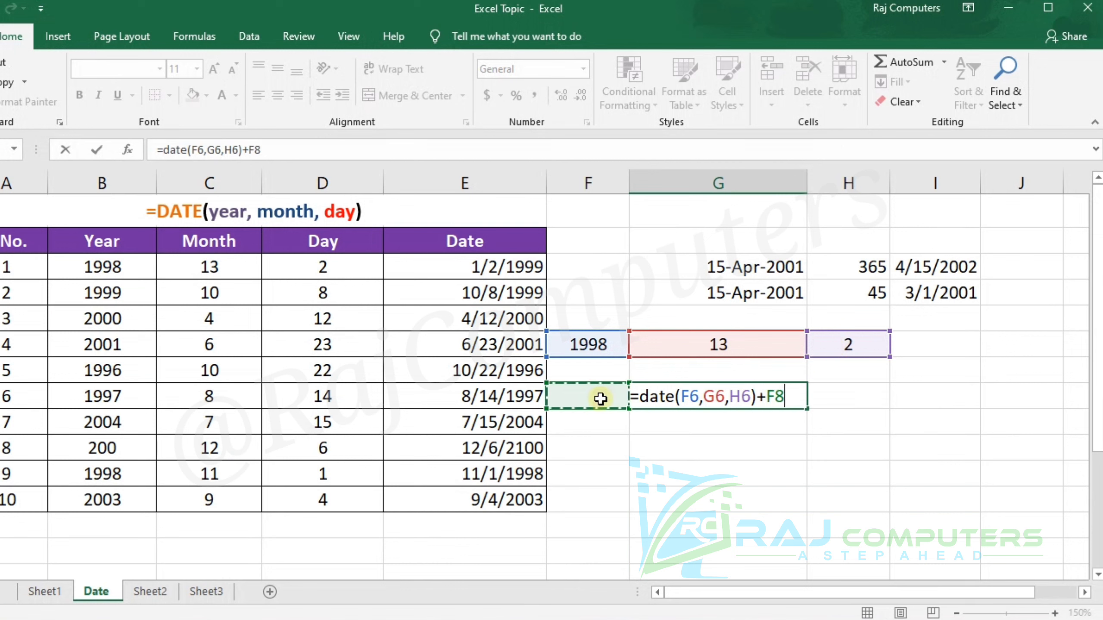
pyautogui.press('Return')
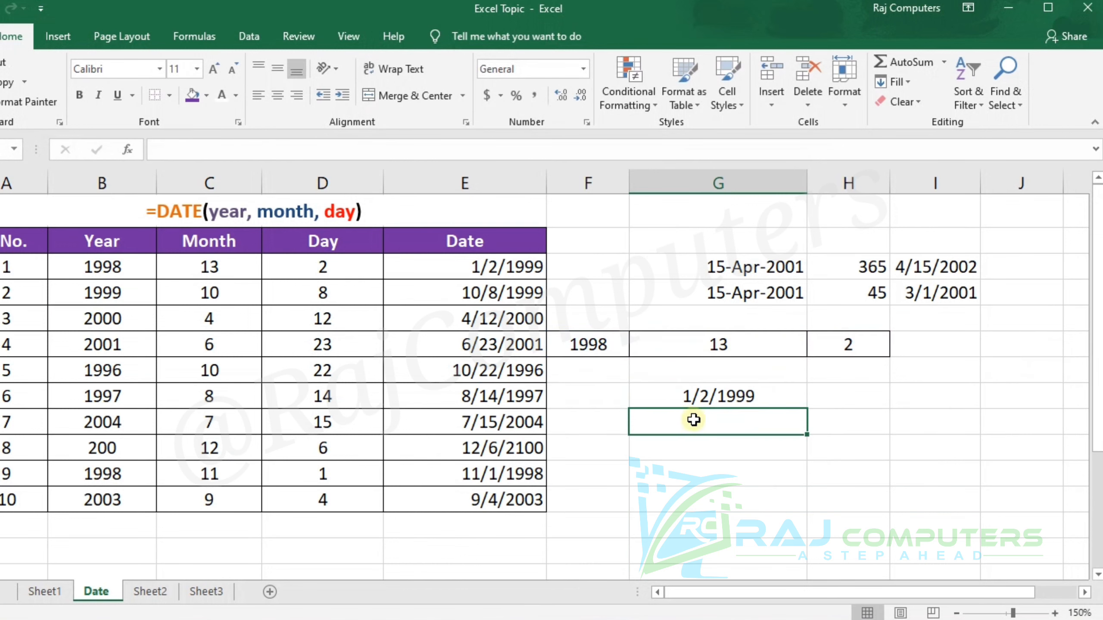
# Test the addition formula in G8 by setting the number of days in F8 to 10, 0 and 20
pyautogui.click(582, 396)
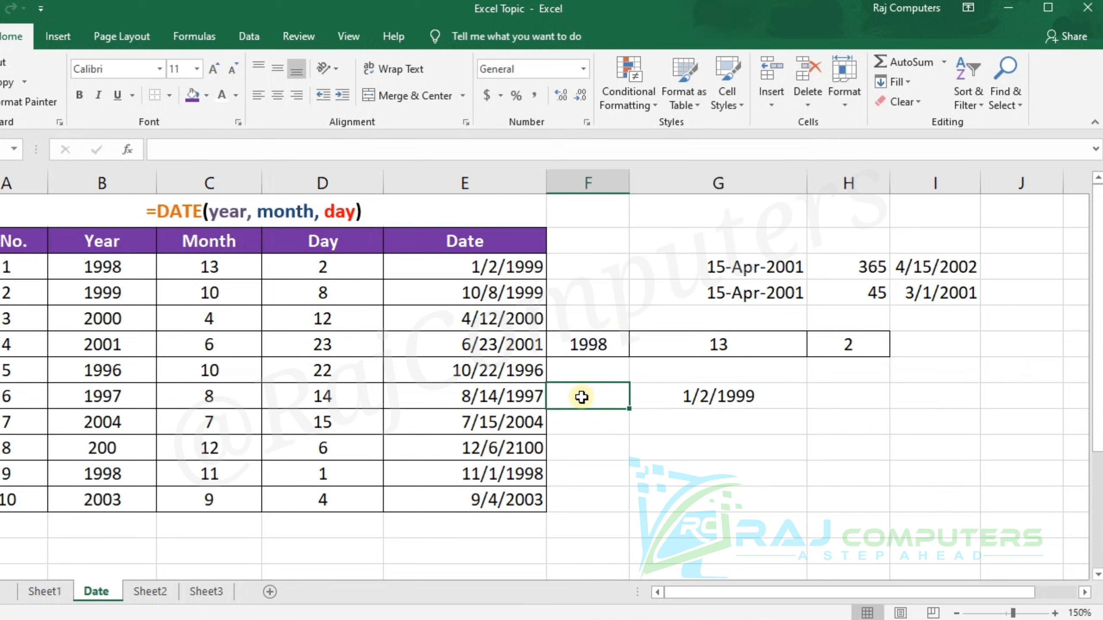
pyautogui.write('10')
pyautogui.press('Return')
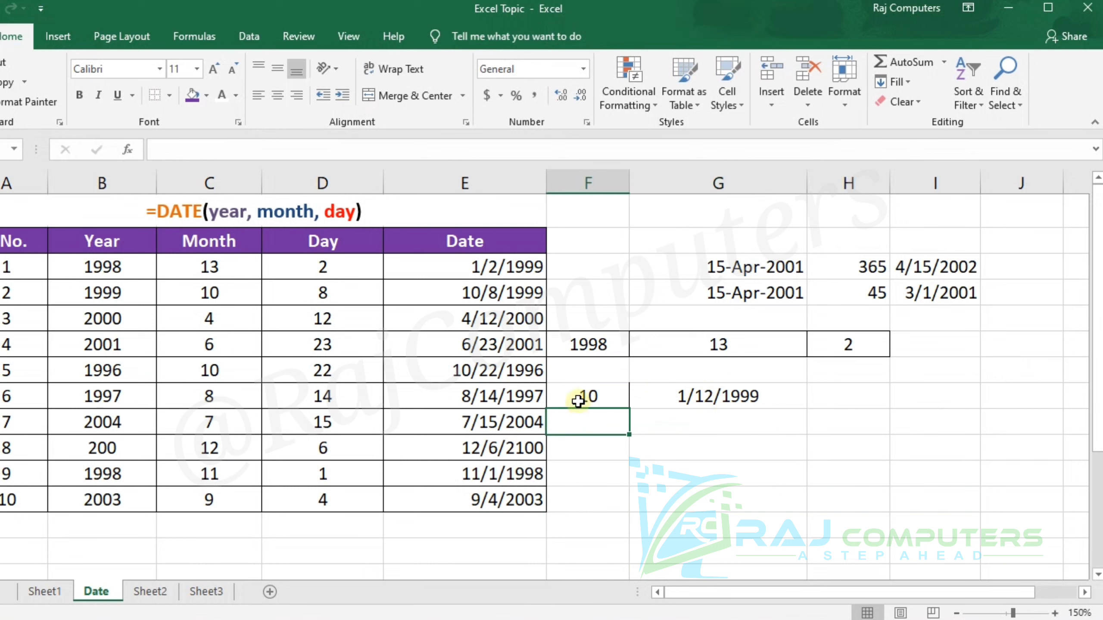
pyautogui.click(577, 398)
pyautogui.doubleClick(577, 398)
pyautogui.press('BackSpace')
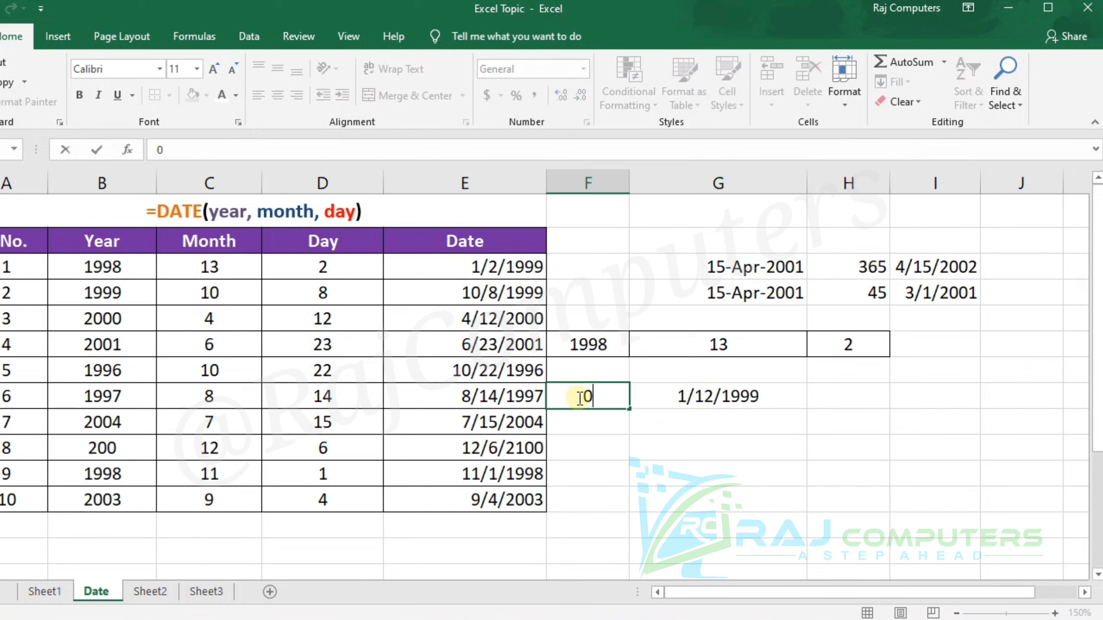
pyautogui.press('Return')
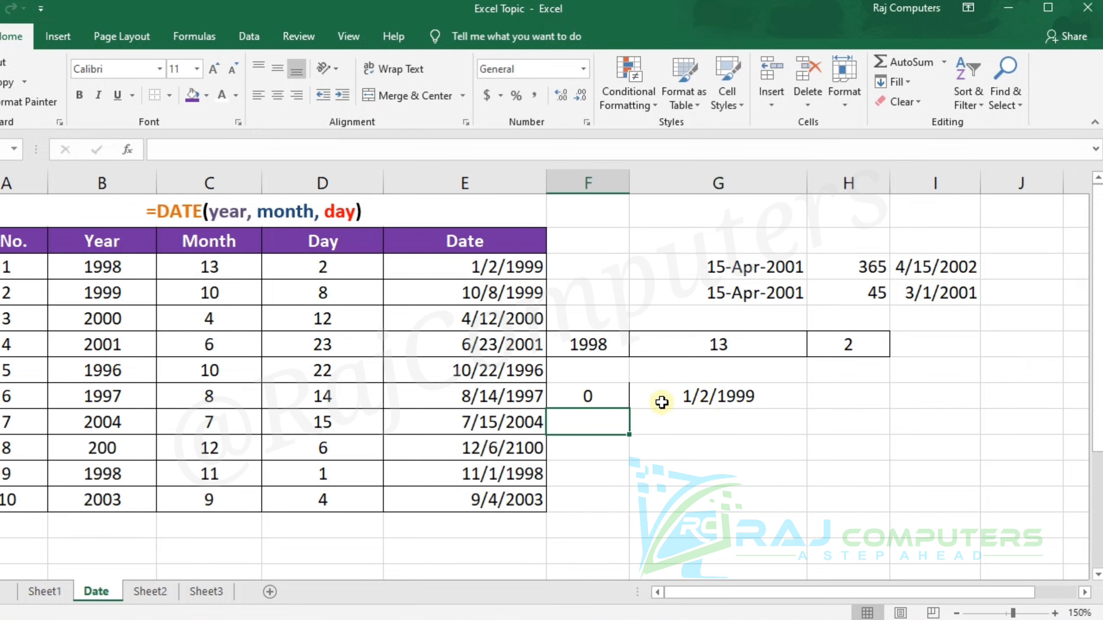
pyautogui.click(604, 395)
pyautogui.doubleClick(606, 398)
pyautogui.press('BackSpace')
pyautogui.write('20')
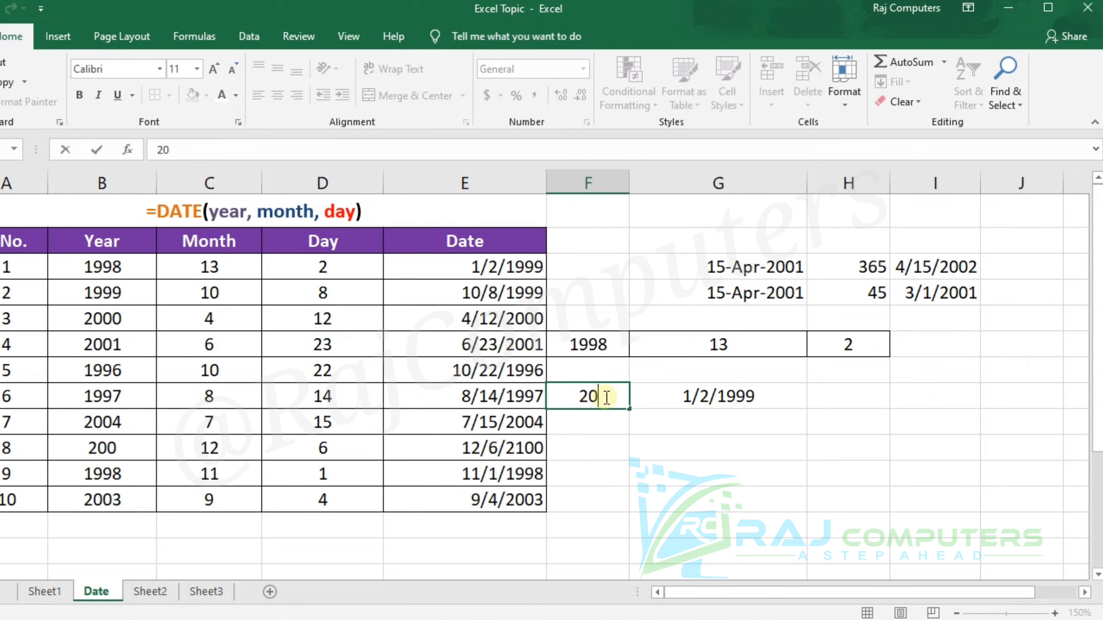
pyautogui.press('Return')
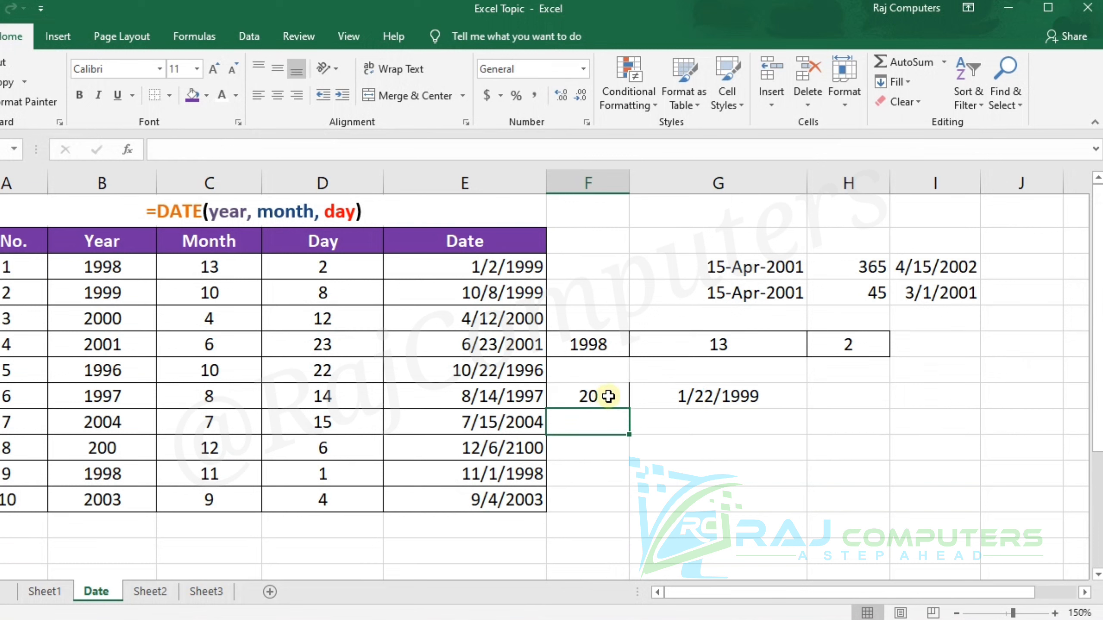
# Set the copied record's month in cell G6 to 12
pyautogui.click(720, 350)
pyautogui.write('12')
pyautogui.press('Return')
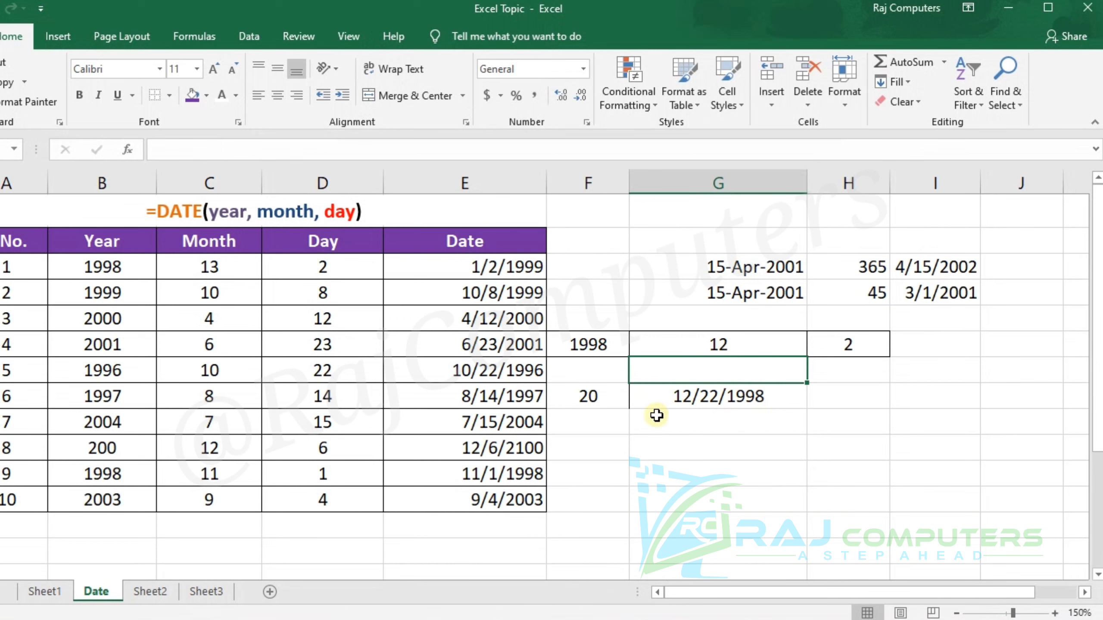
# Enter the formula =DATE(F6,G6,H6)-F9 in cell G9 to subtract the days in F9 from the date
pyautogui.click(729, 424)
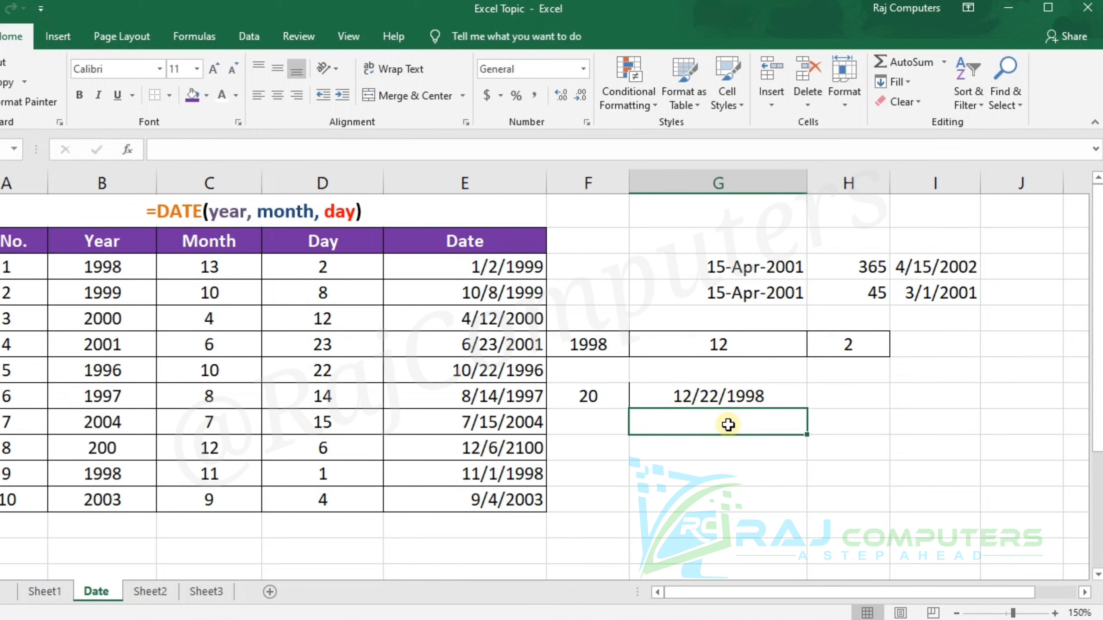
pyautogui.write('=')
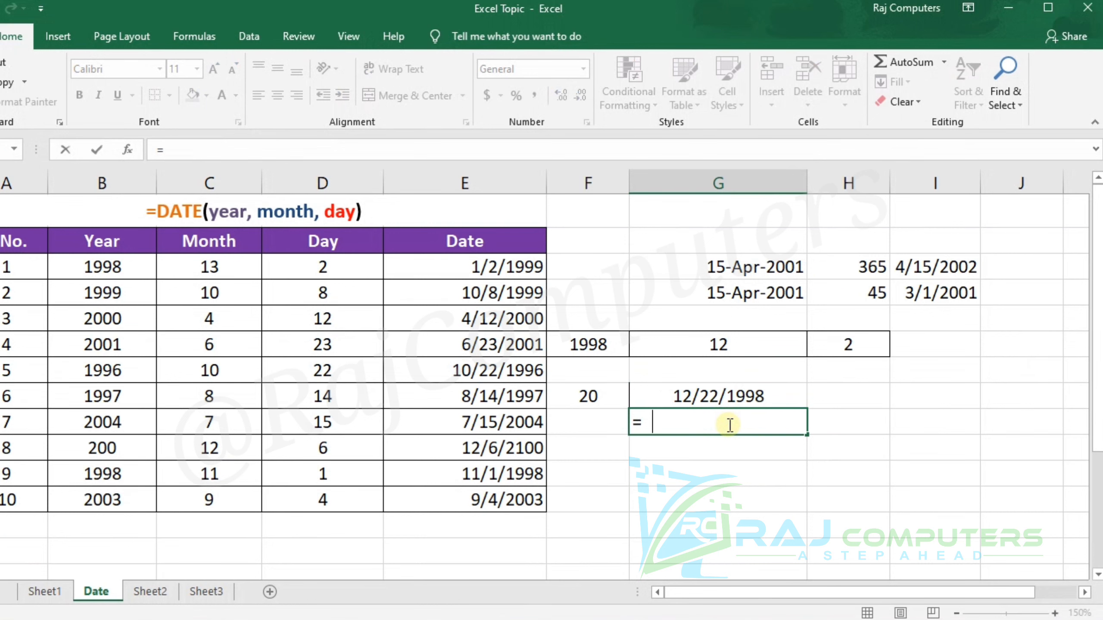
pyautogui.write('date')
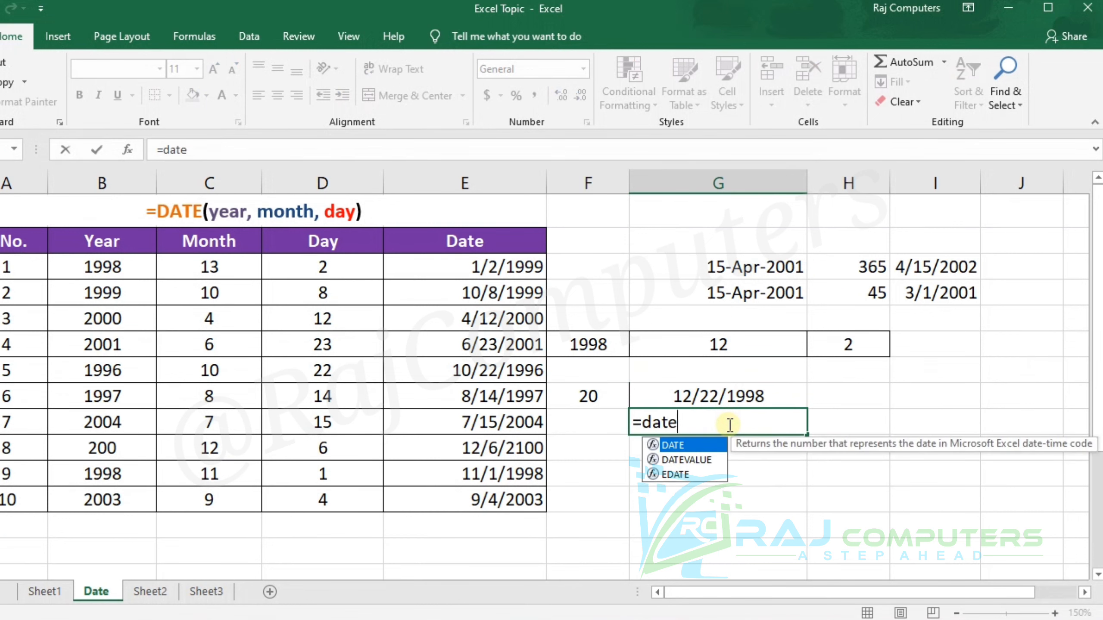
pyautogui.write('(')
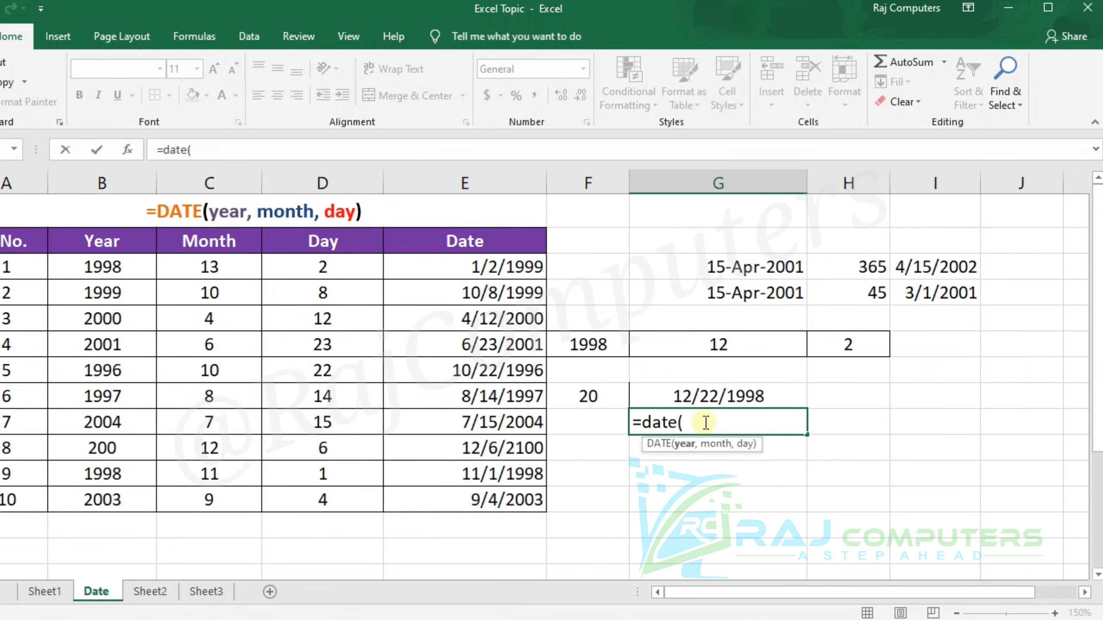
pyautogui.click(601, 347)
pyautogui.write(',')
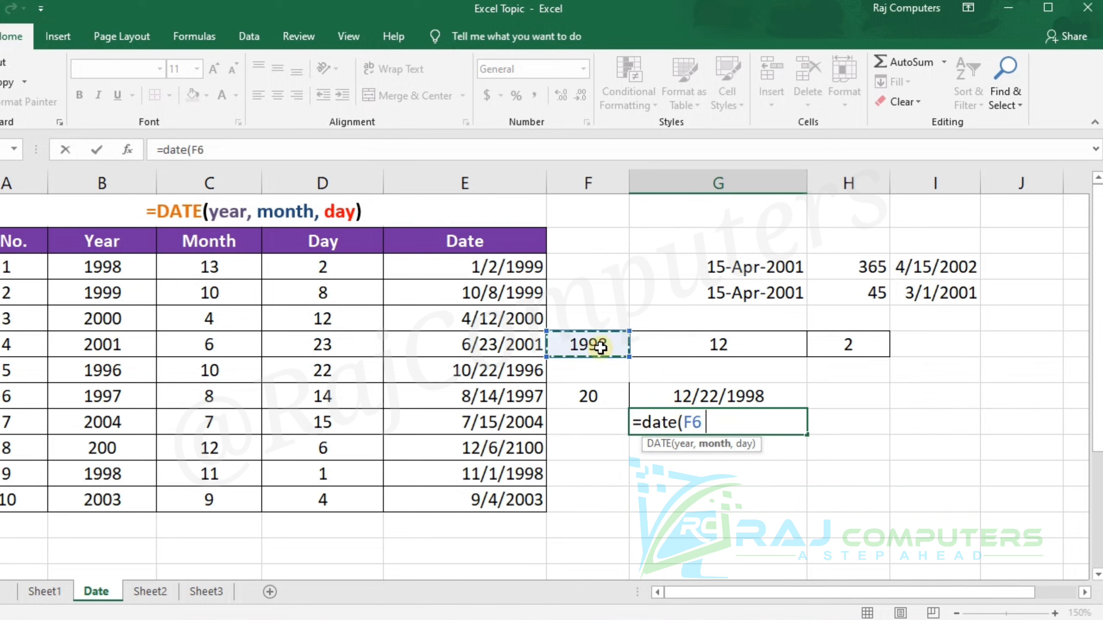
pyautogui.click(725, 344)
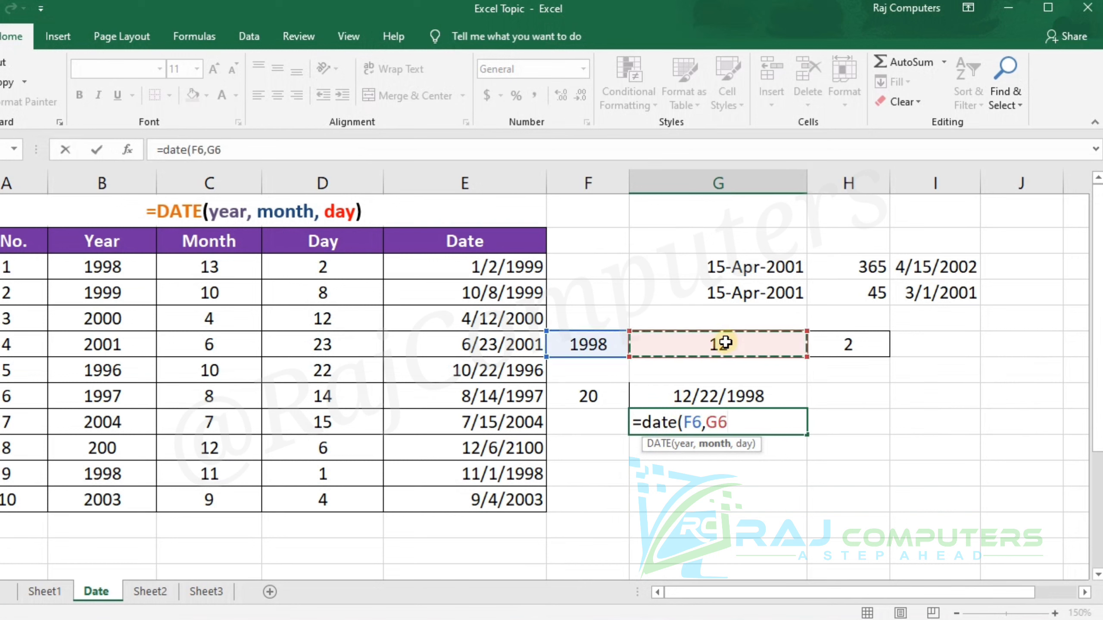
pyautogui.write(',')
pyautogui.click(846, 349)
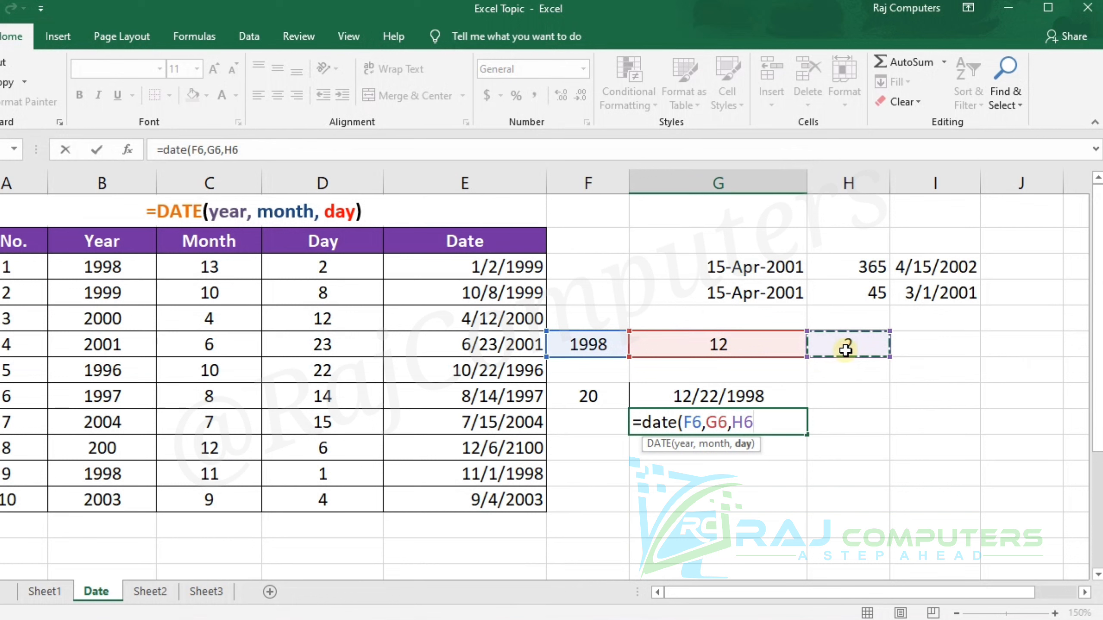
pyautogui.write(')')
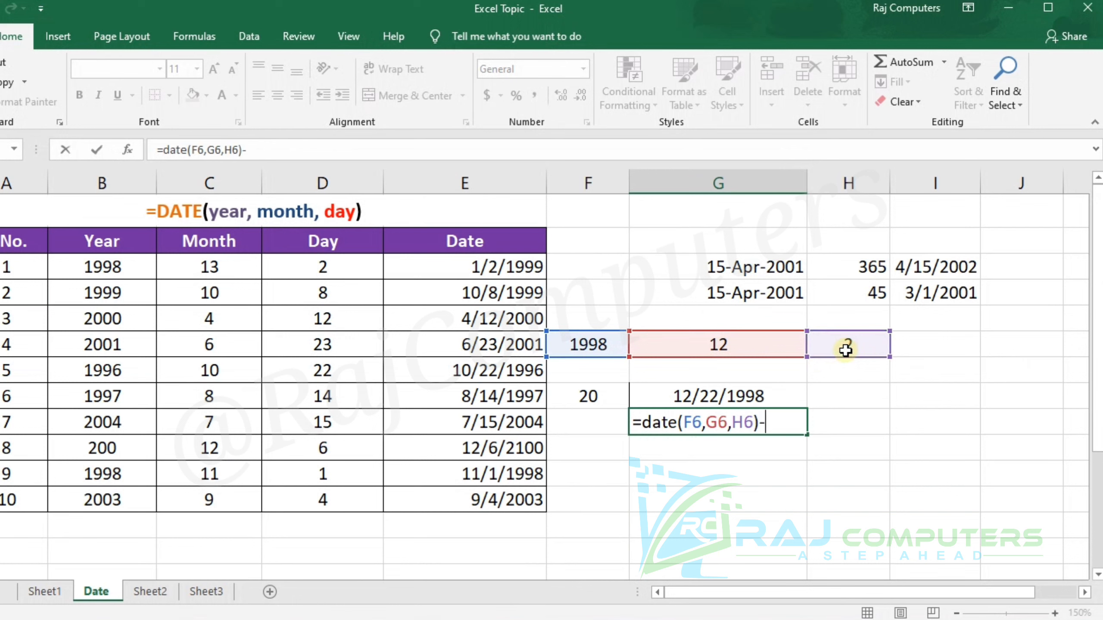
pyautogui.write('-')
pyautogui.click(588, 422)
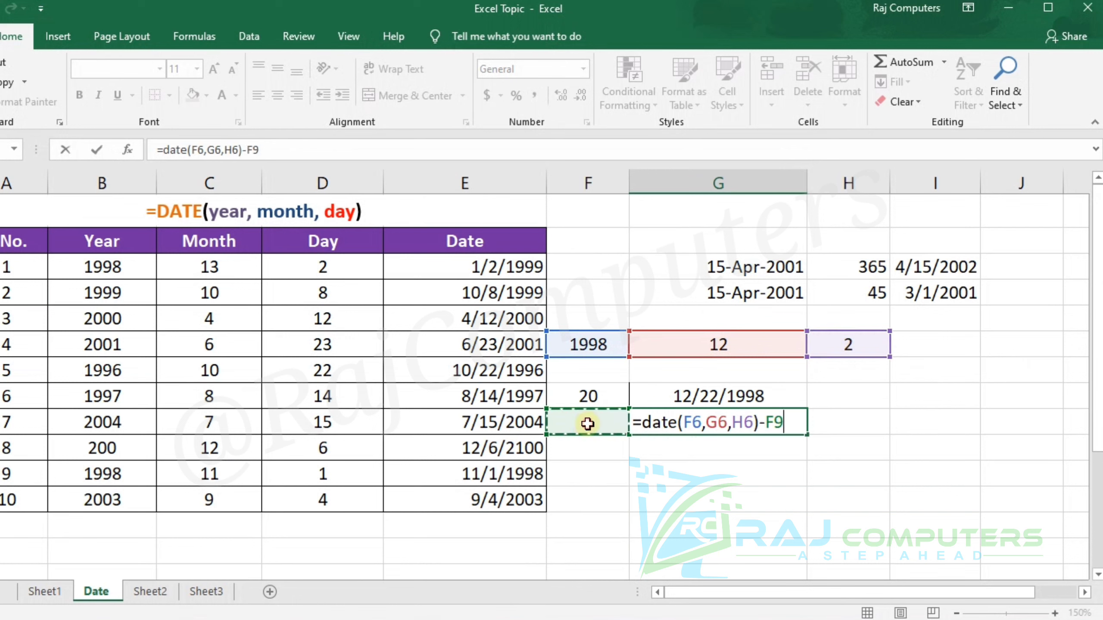
pyautogui.press('Return')
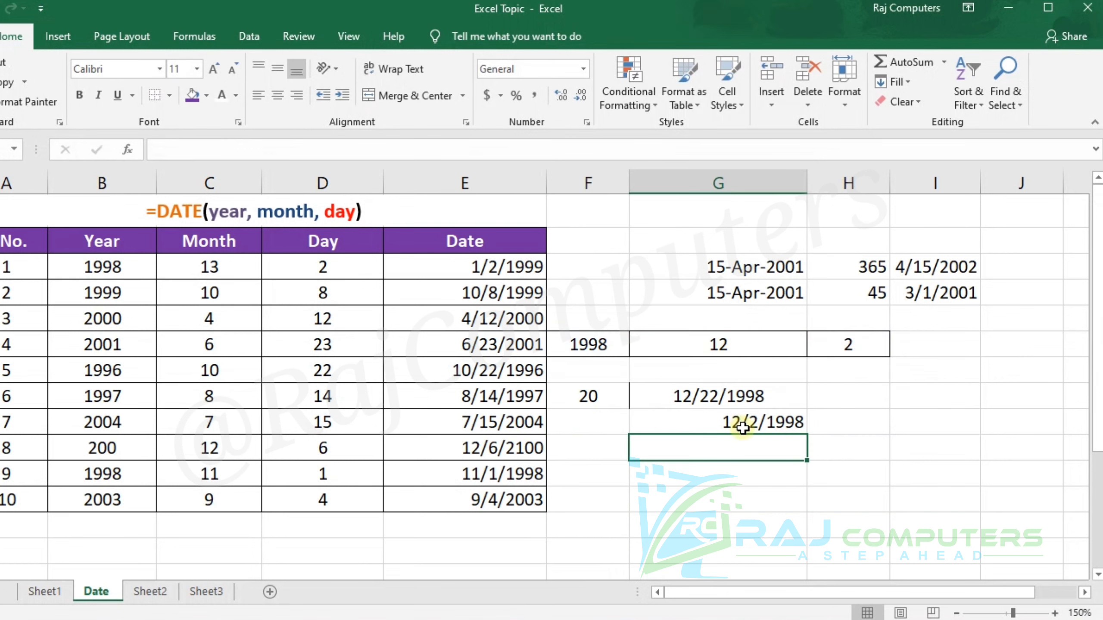
# Enter 30 as the number of days to subtract in cell F9
pyautogui.click(586, 417)
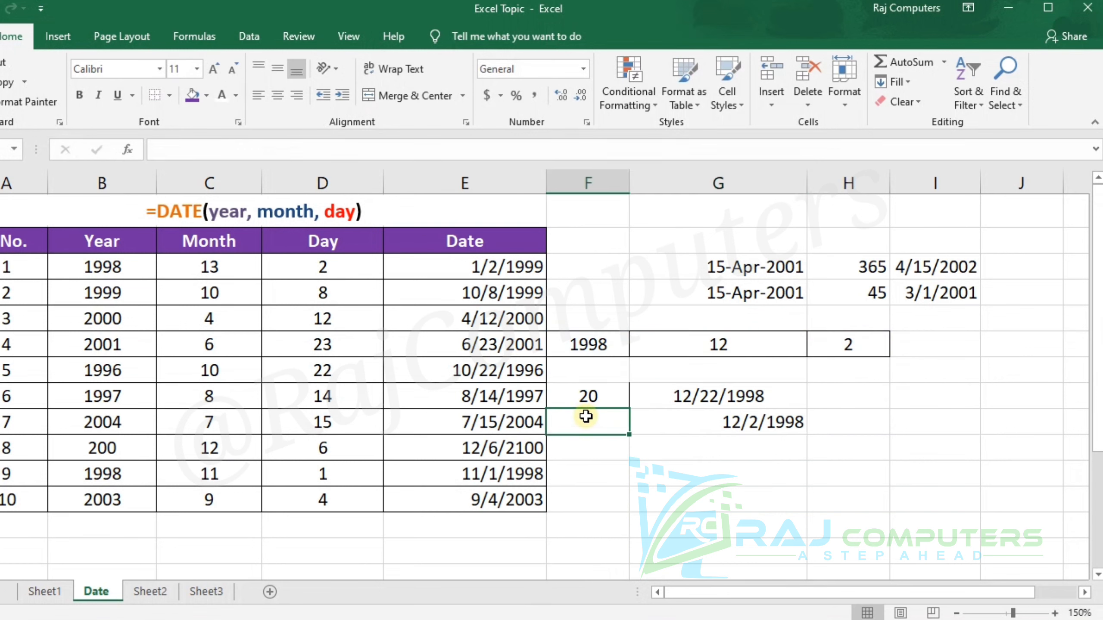
pyautogui.write('30')
pyautogui.press('Return')
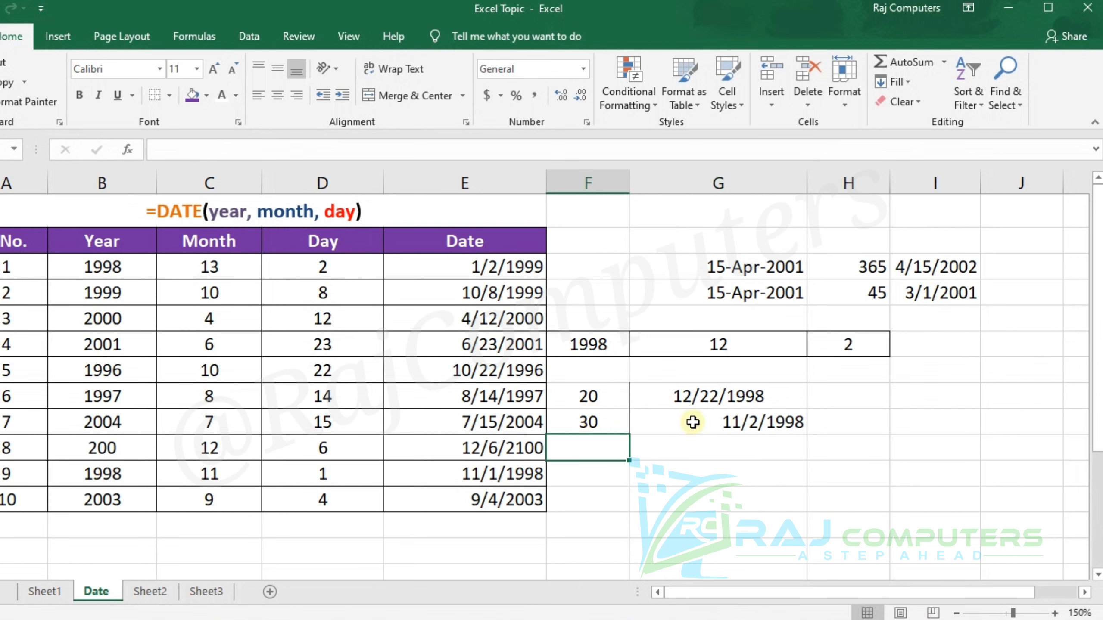
# Remove the centre alignment from the calculated dates in G8:G9 so both are aligned alike
pyautogui.moveTo(682, 396); pyautogui.dragTo(671, 422)
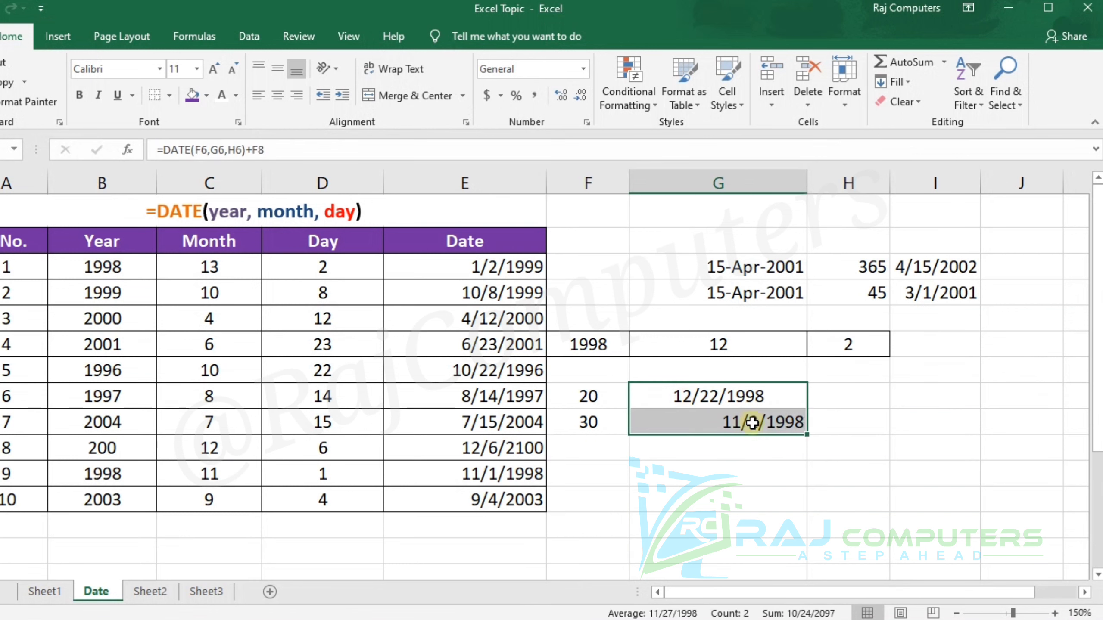
pyautogui.click(276, 96)
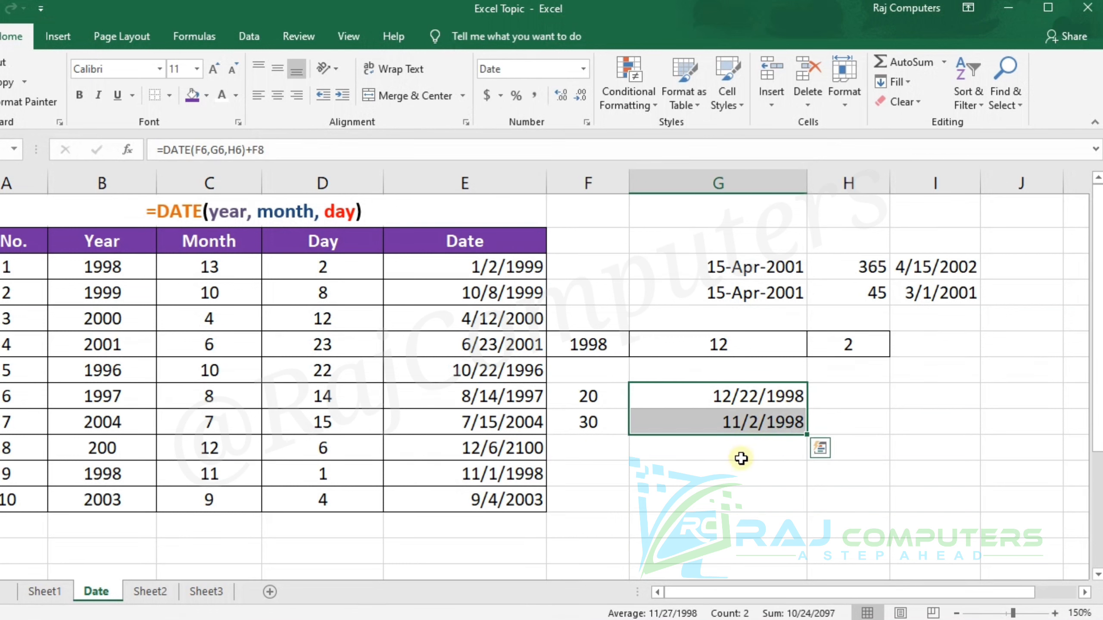
pyautogui.moveTo(741, 451); pyautogui.dragTo(741, 464)
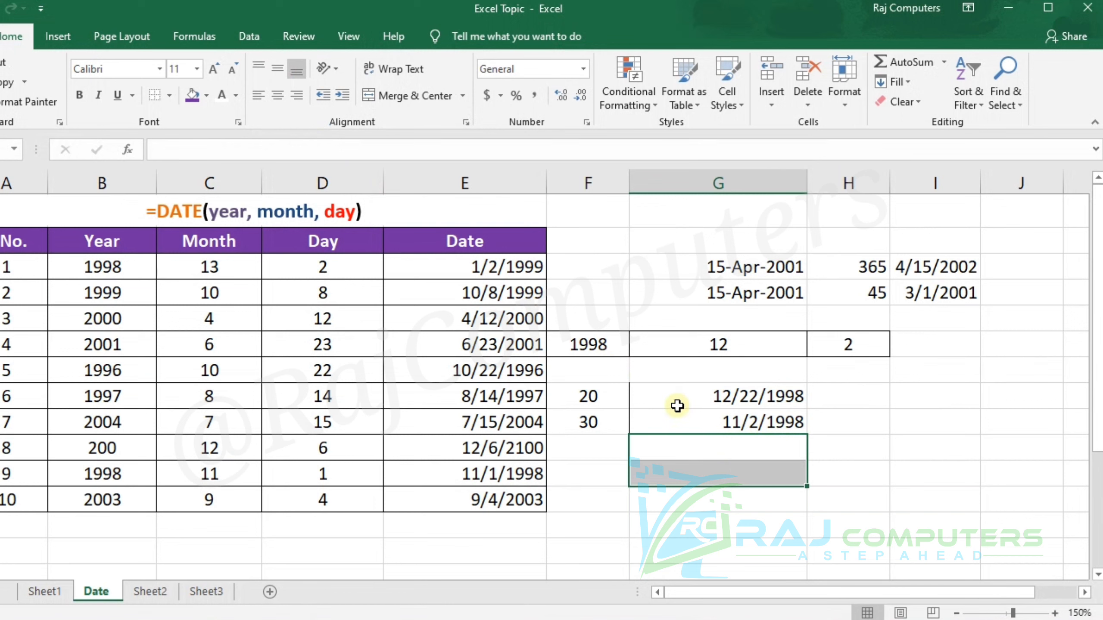